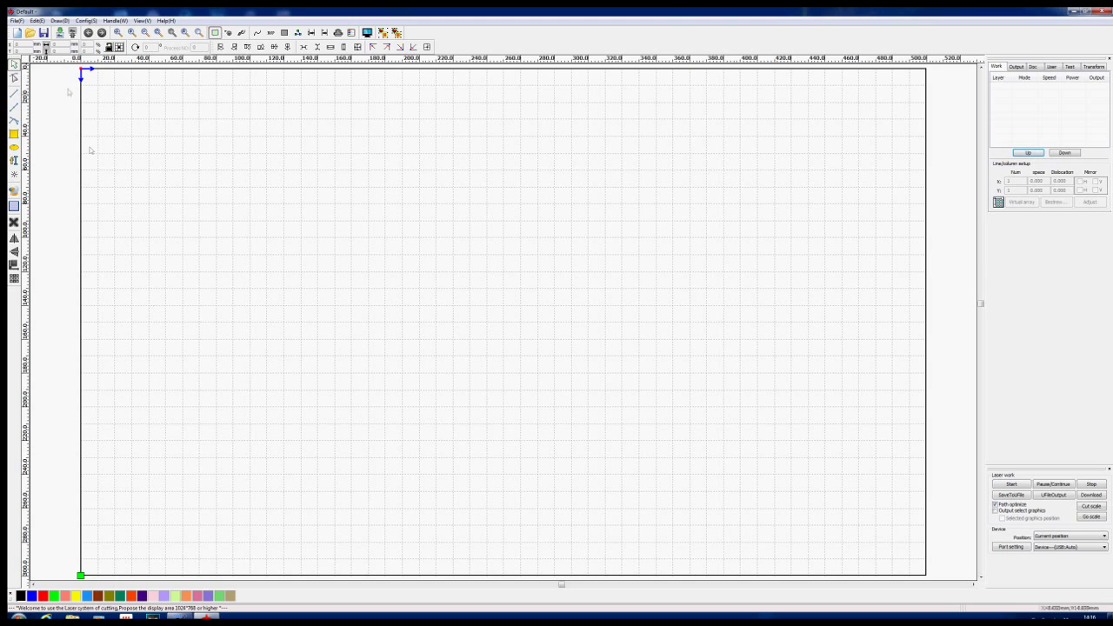
{"action": "left_click", "coordinate": [116, 21]}
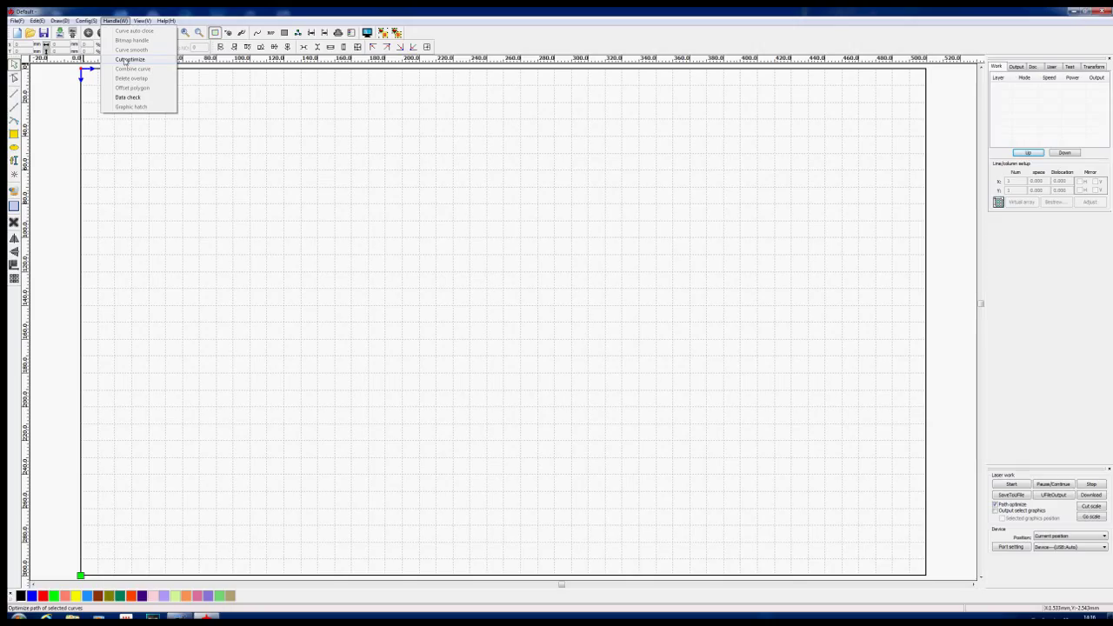
{"action": "left_click", "coordinate": [63, 170]}
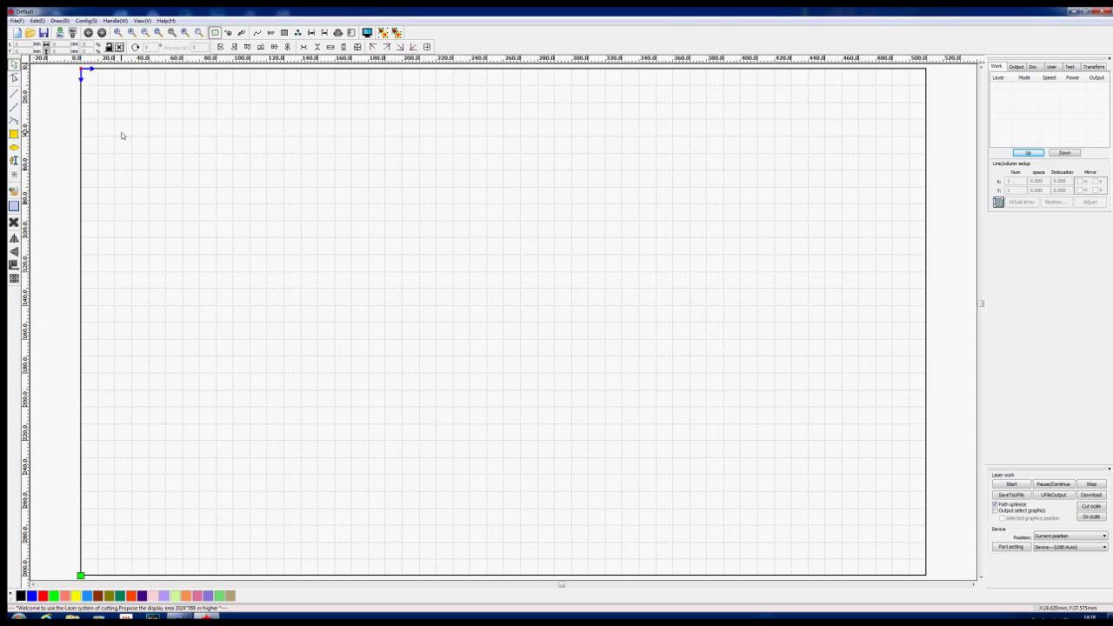
Import lamp1.dxf from the session 15 folder and show the whole work page
{"action": "key", "text": "ctrl+i"}
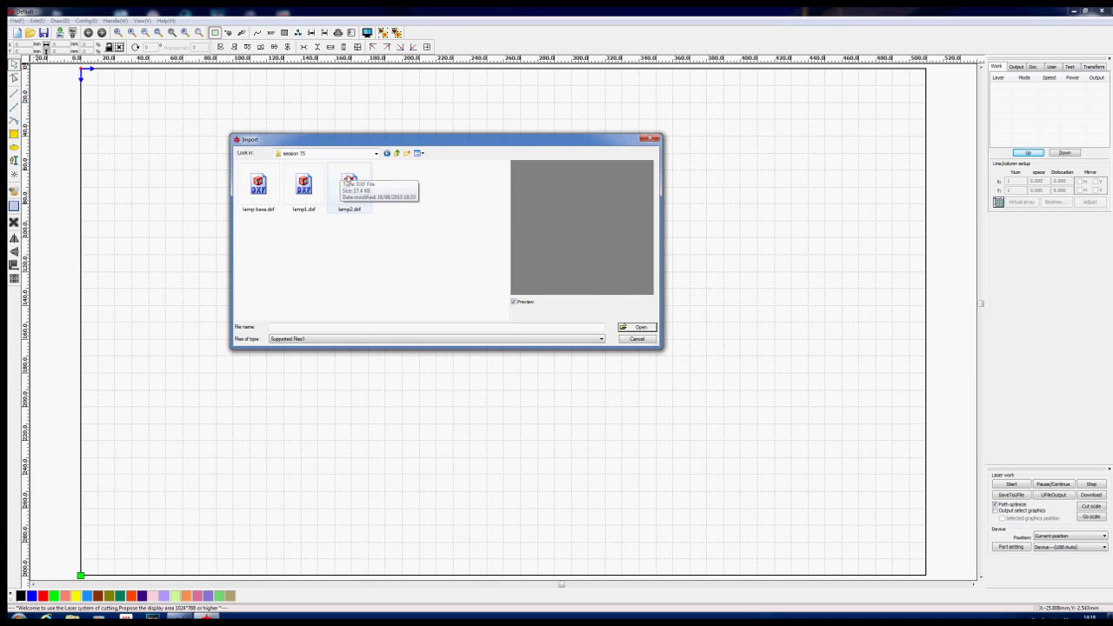
{"action": "double_click", "coordinate": [304, 186]}
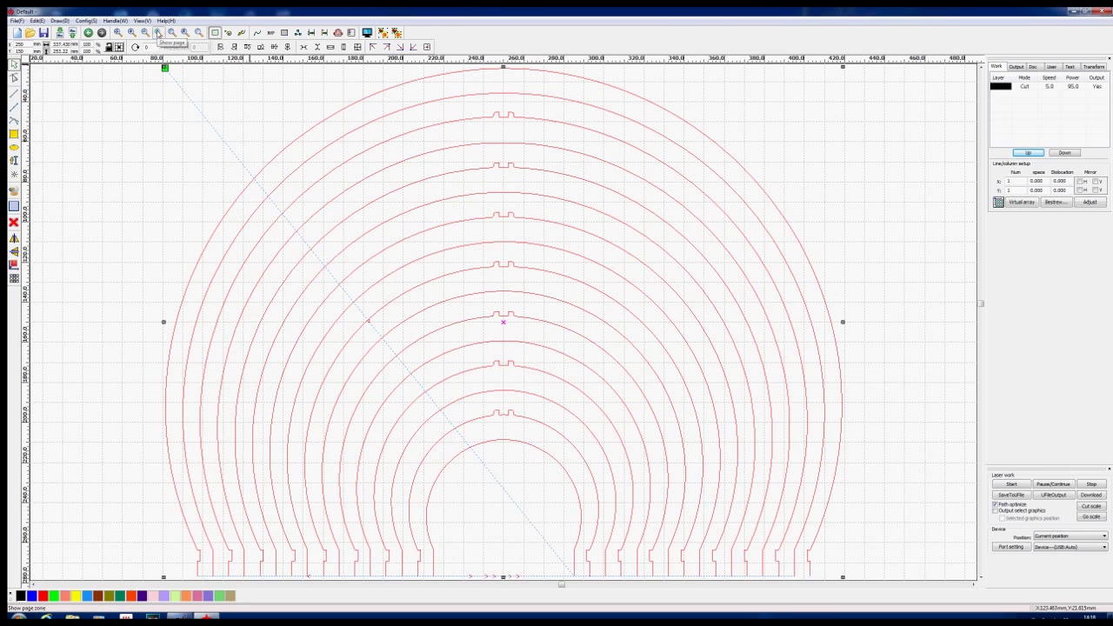
{"action": "left_click", "coordinate": [158, 33]}
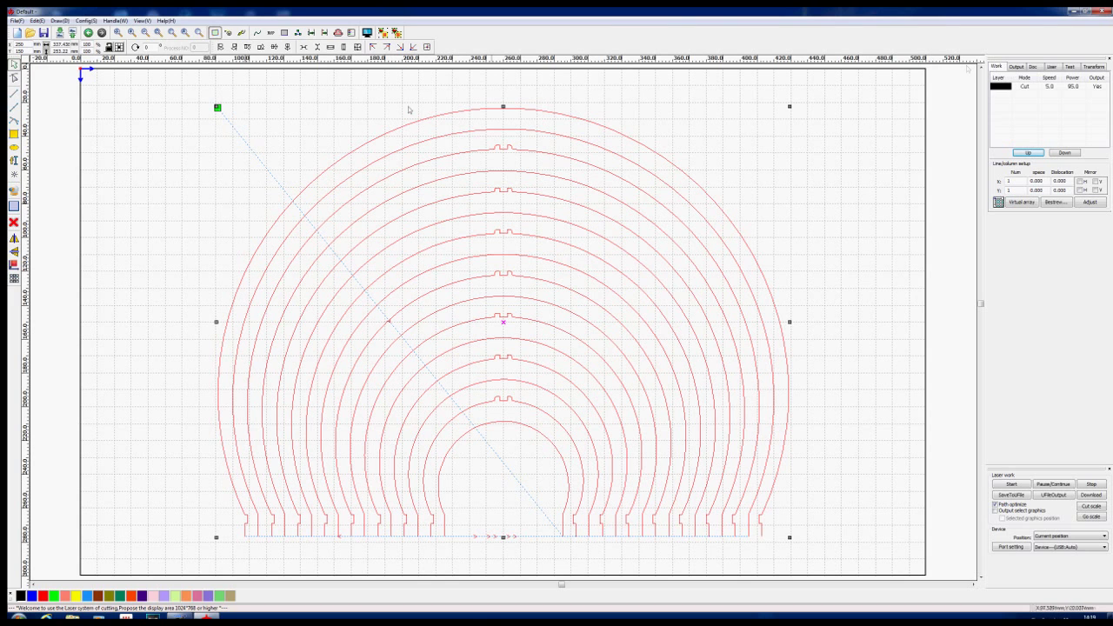
Draw a horizontal line about 306 mm long across the open base of the arches and assign it to the blue layer
{"action": "left_click", "coordinate": [13, 93]}
{"action": "mouse_move", "coordinate": [244, 535]}
{"action": "left_mouse_down"}
{"action": "mouse_move", "coordinate": [536, 545]}
{"action": "mouse_move", "coordinate": [762, 536]}
{"action": "left_mouse_up"}
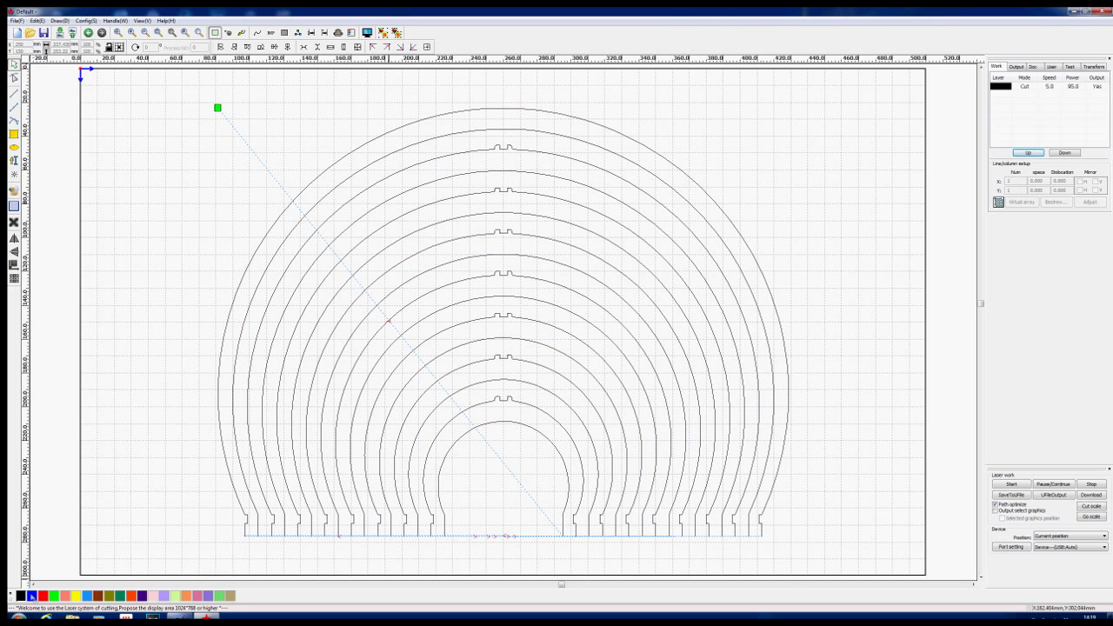
{"action": "left_click", "coordinate": [32, 596]}
{"action": "left_click", "coordinate": [469, 536]}
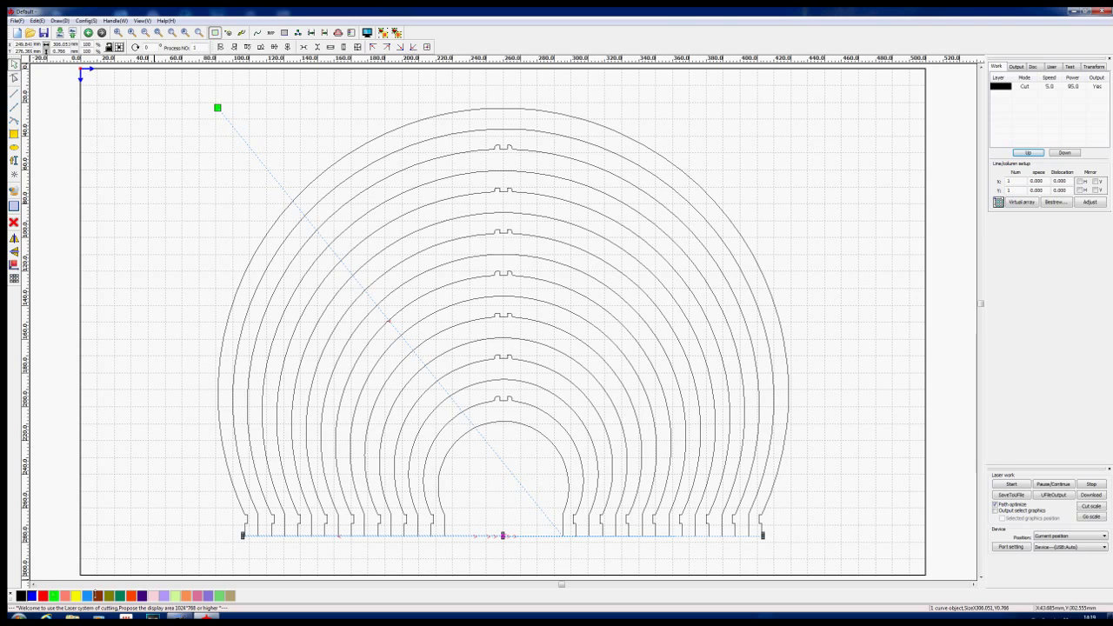
{"action": "left_click", "coordinate": [31, 597]}
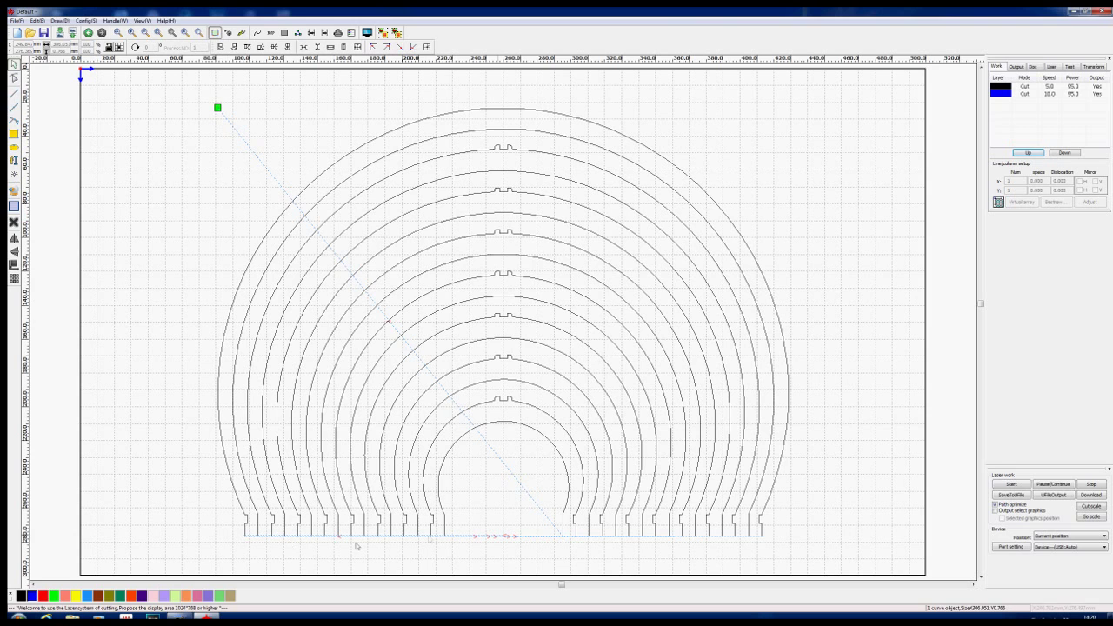
Set the black layer's speed to 10 mm/s and enable laser through mode with a through power of 95%
{"action": "double_click", "coordinate": [774, 530]}
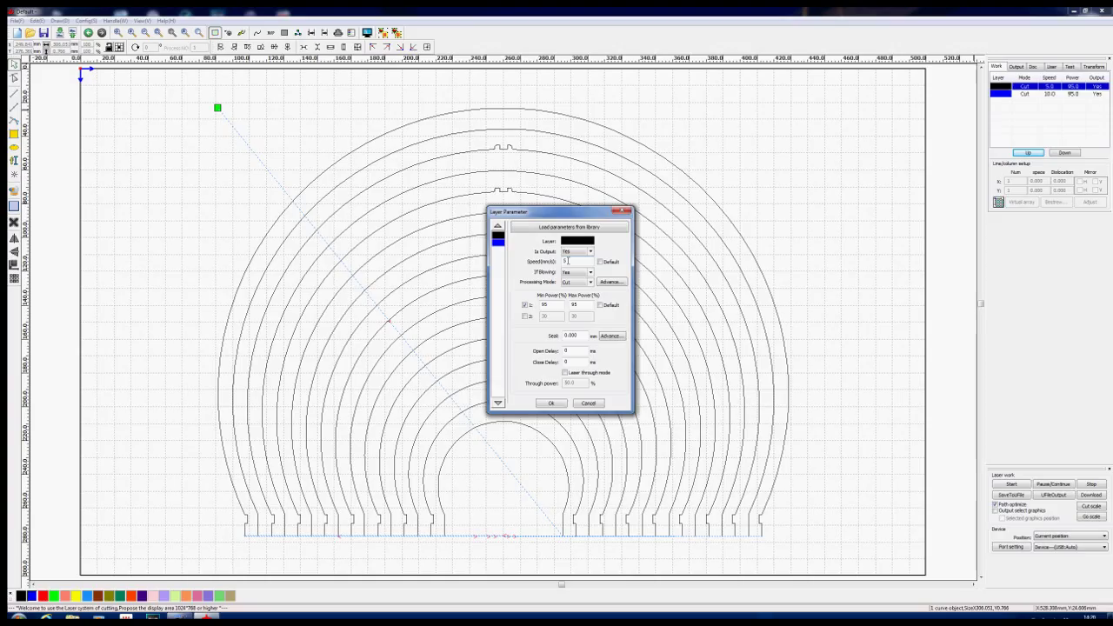
{"action": "double_click", "coordinate": [566, 261]}
{"action": "key", "text": "Tab"}
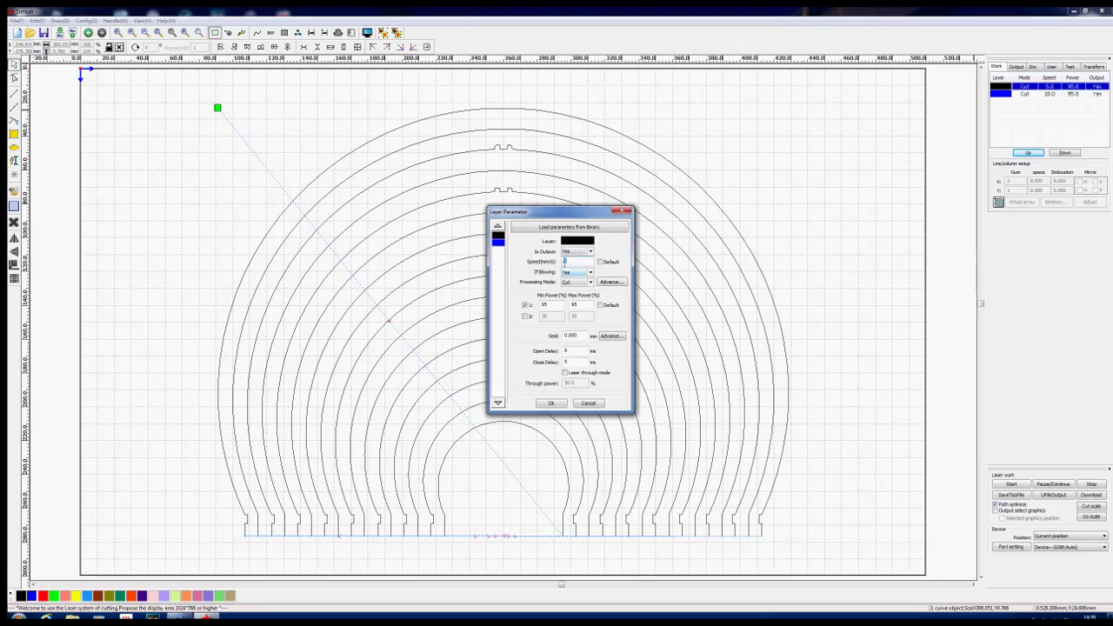
{"action": "type", "text": "10"}
{"action": "left_click", "coordinate": [564, 373]}
{"action": "left_click_drag", "start_coordinate": [577, 382], "coordinate": [557, 388]}
{"action": "type", "text": "9"}
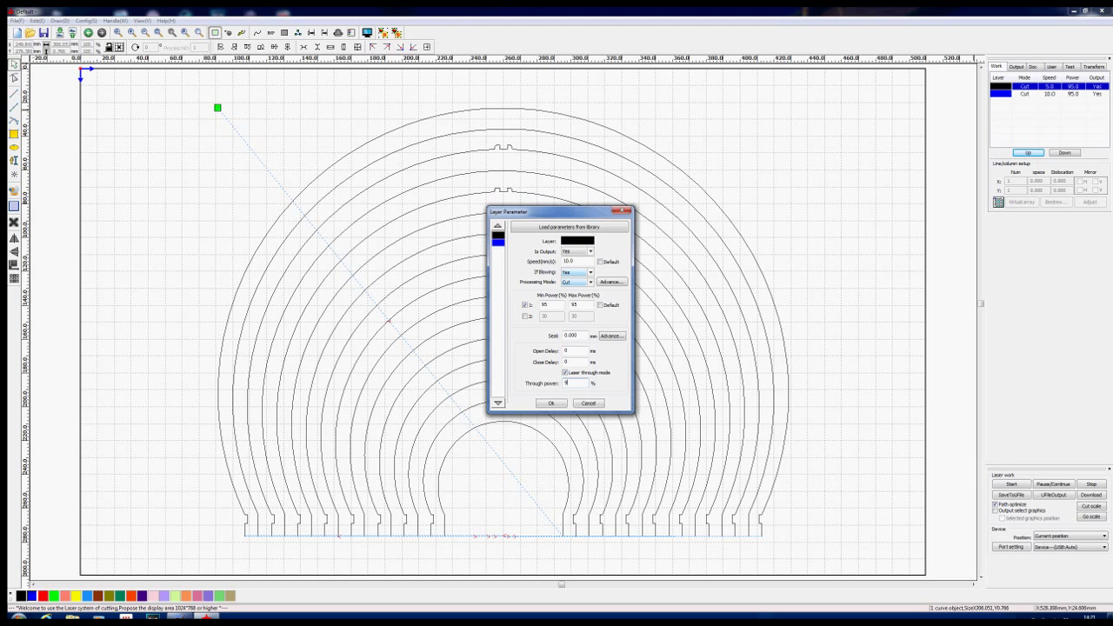
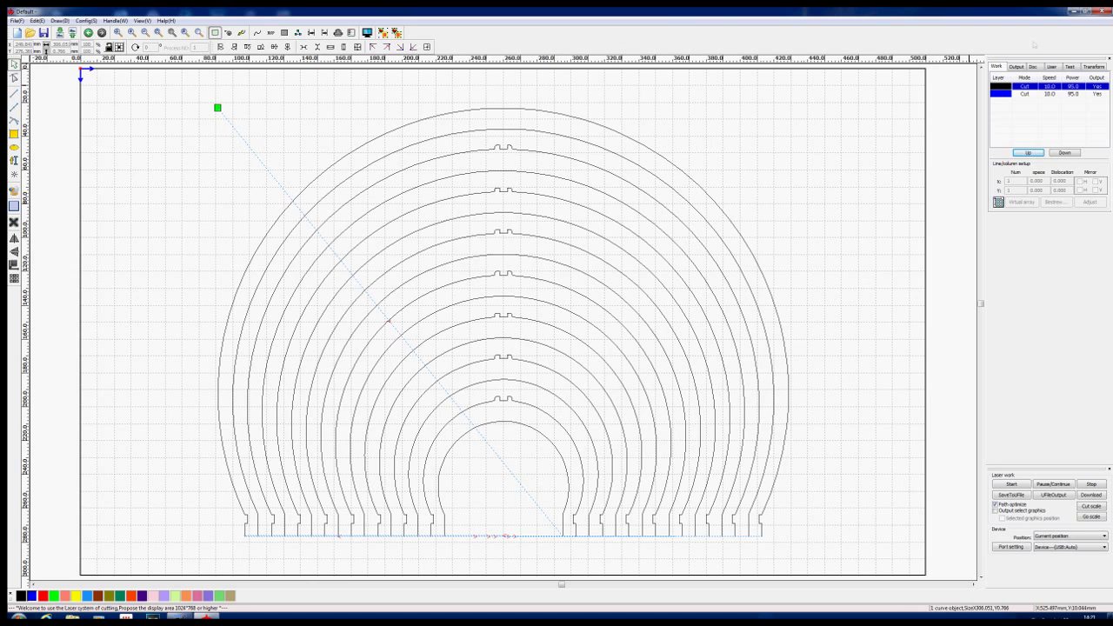
Set the blue layer's through power to 95% with laser through mode enabled
{"action": "double_click", "coordinate": [1000, 93]}
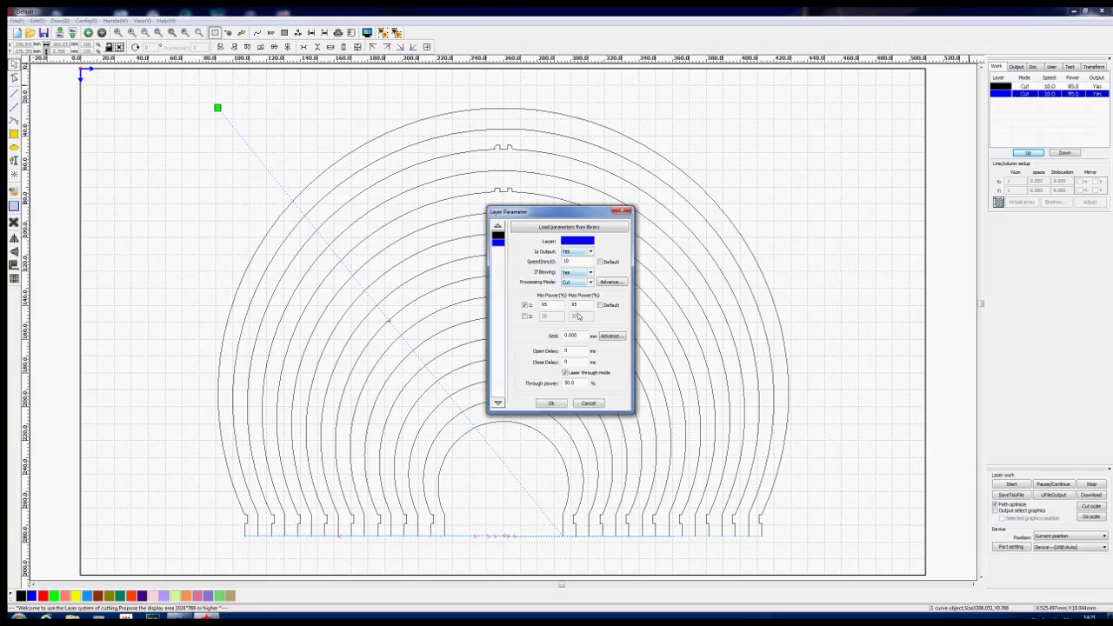
{"action": "left_click_drag", "start_coordinate": [575, 382], "coordinate": [560, 389]}
{"action": "type", "text": "95"}
{"action": "left_click", "coordinate": [553, 405]}
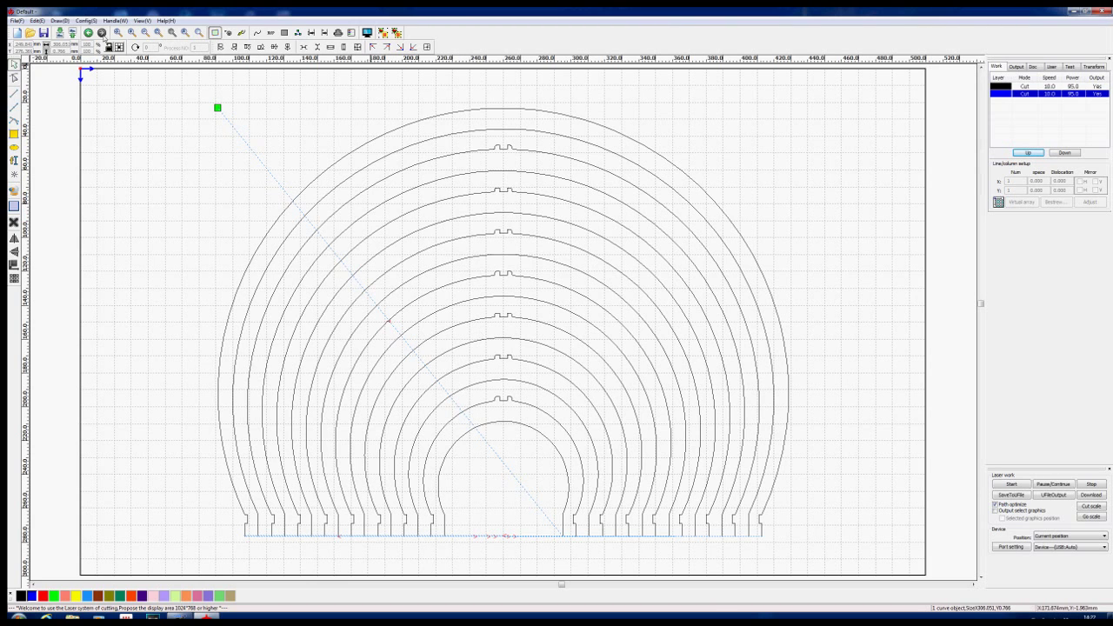
Optimize the cutting path of all curves by layer order with inside-to-outside turned off, and preview the cut
{"action": "mouse_move", "coordinate": [180, 79]}
{"action": "left_mouse_down"}
{"action": "mouse_move", "coordinate": [728, 166]}
{"action": "mouse_move", "coordinate": [815, 415]}
{"action": "mouse_move", "coordinate": [820, 557]}
{"action": "left_mouse_up"}
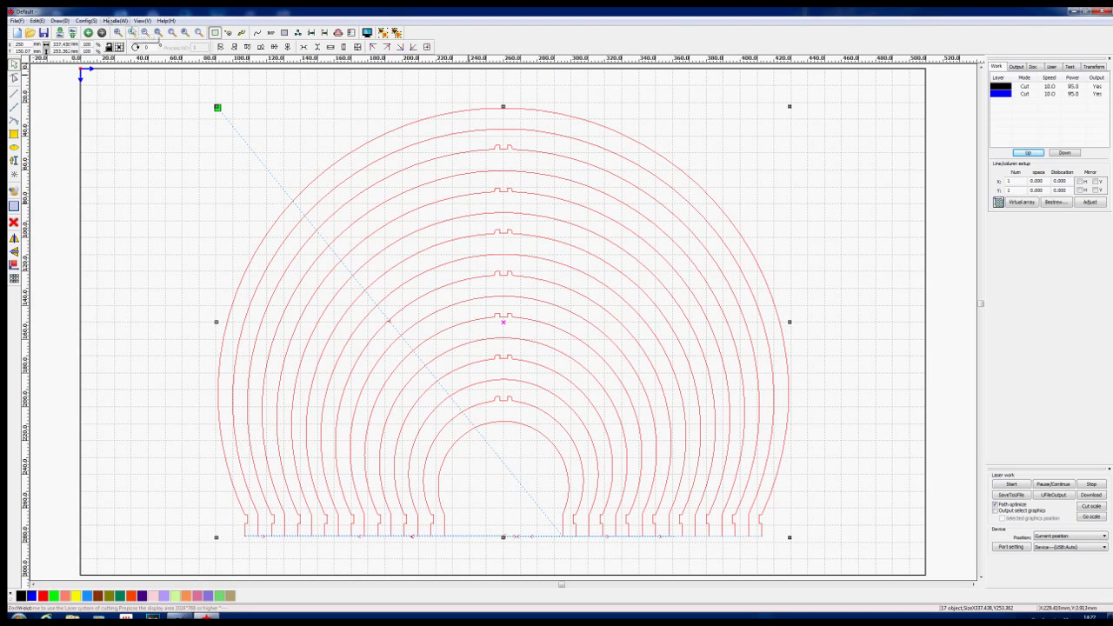
{"action": "left_click", "coordinate": [113, 21]}
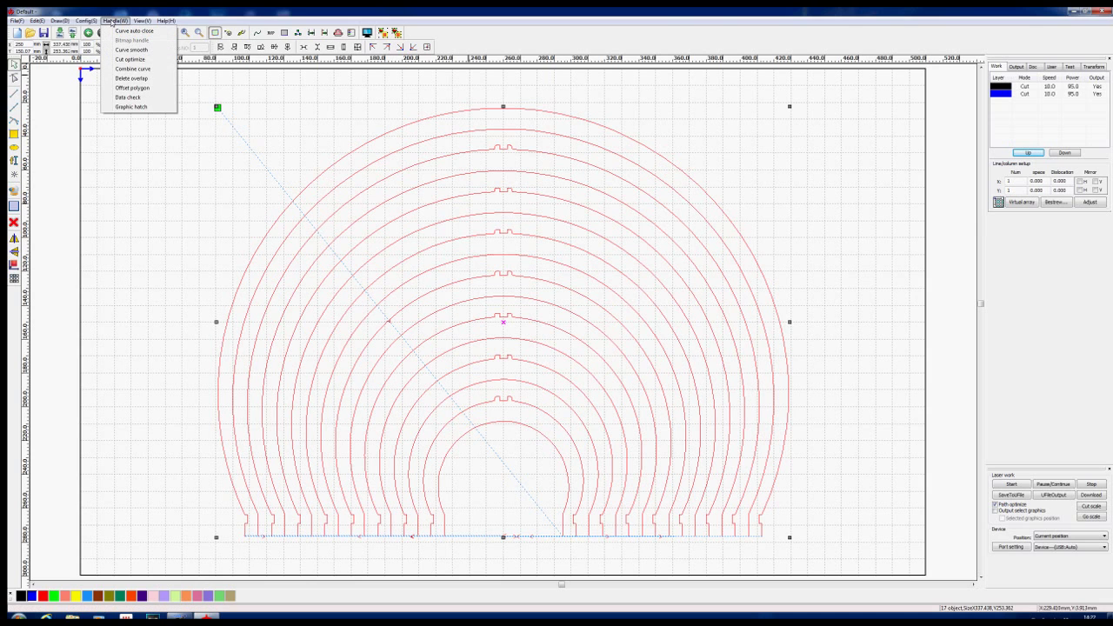
{"action": "left_click", "coordinate": [129, 59]}
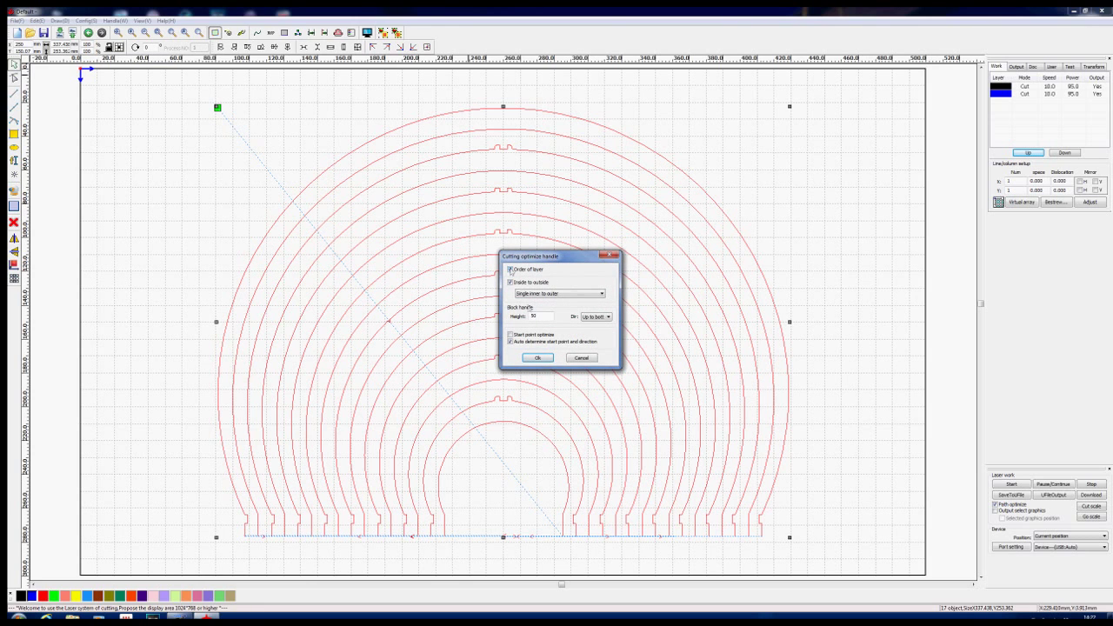
{"action": "left_click", "coordinate": [510, 282]}
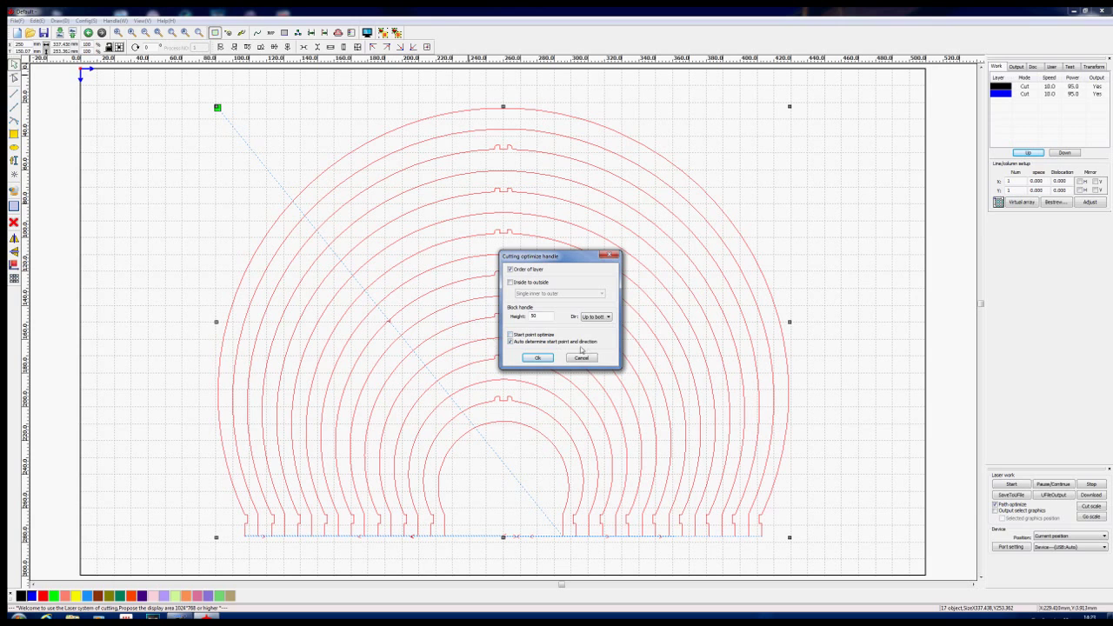
{"action": "left_click", "coordinate": [537, 359]}
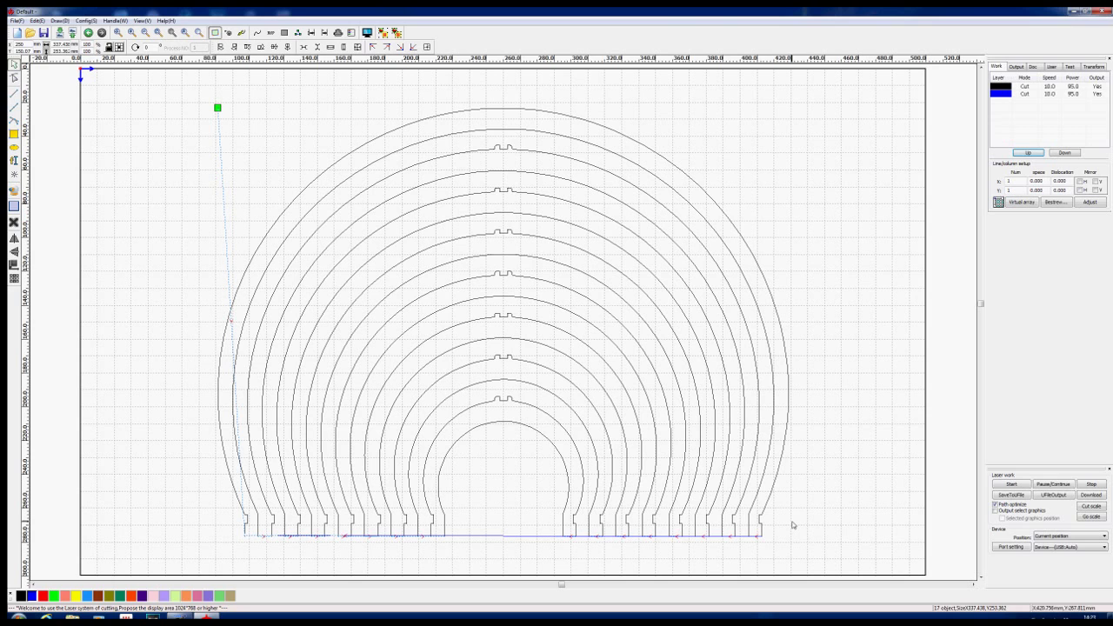
{"action": "left_click", "coordinate": [367, 33]}
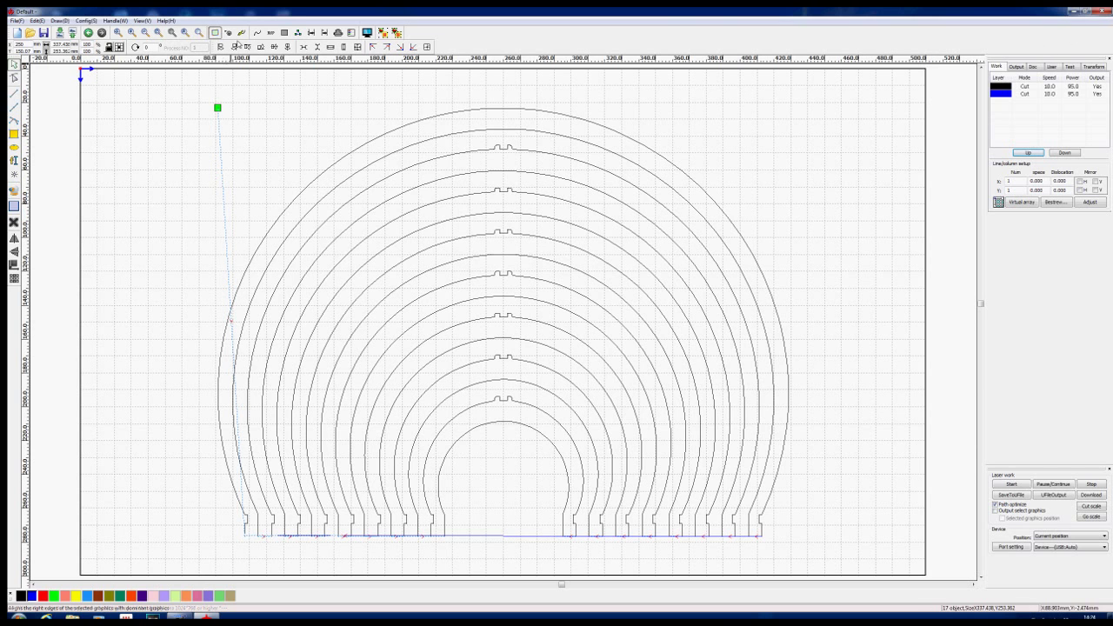
Start a new file, import lamp2.dxf and show the whole work page
{"action": "left_click", "coordinate": [15, 32]}
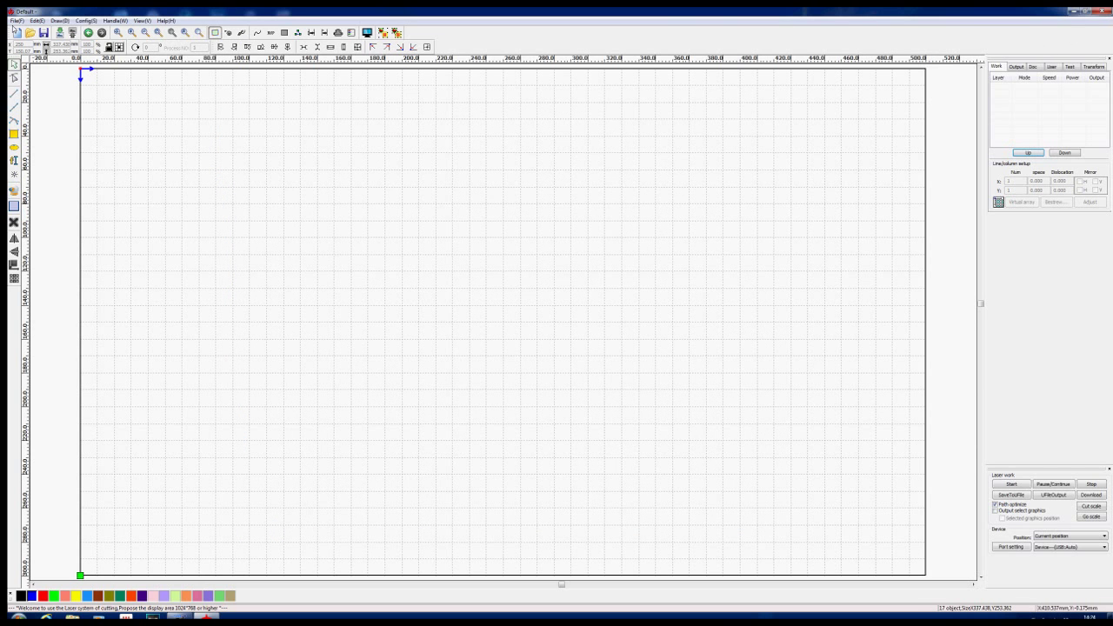
{"action": "left_click", "coordinate": [15, 20]}
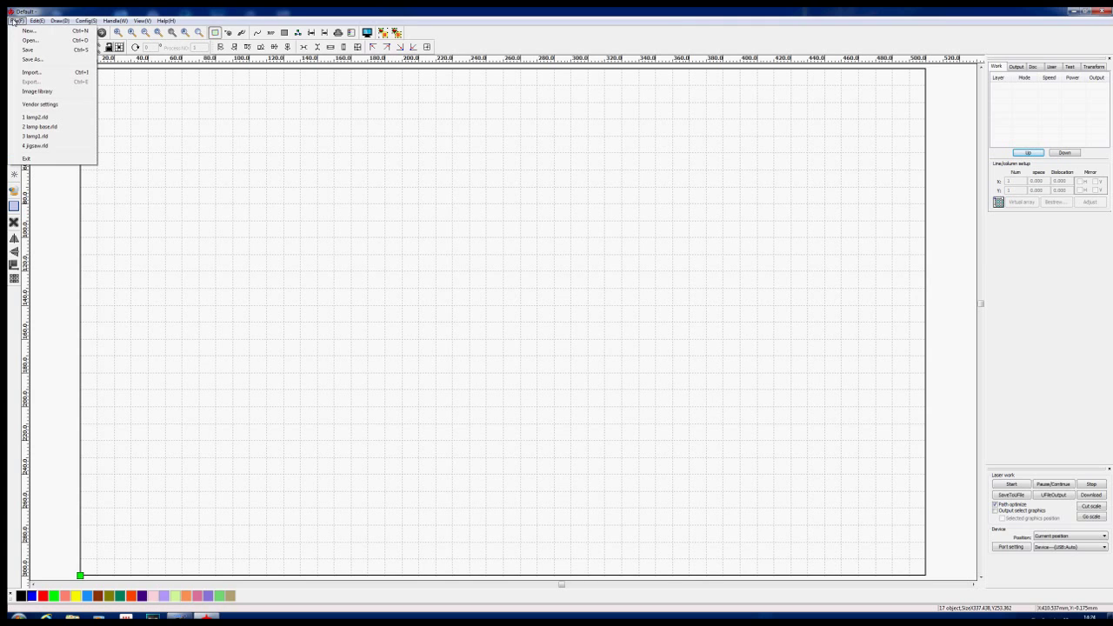
{"action": "left_click", "coordinate": [32, 72]}
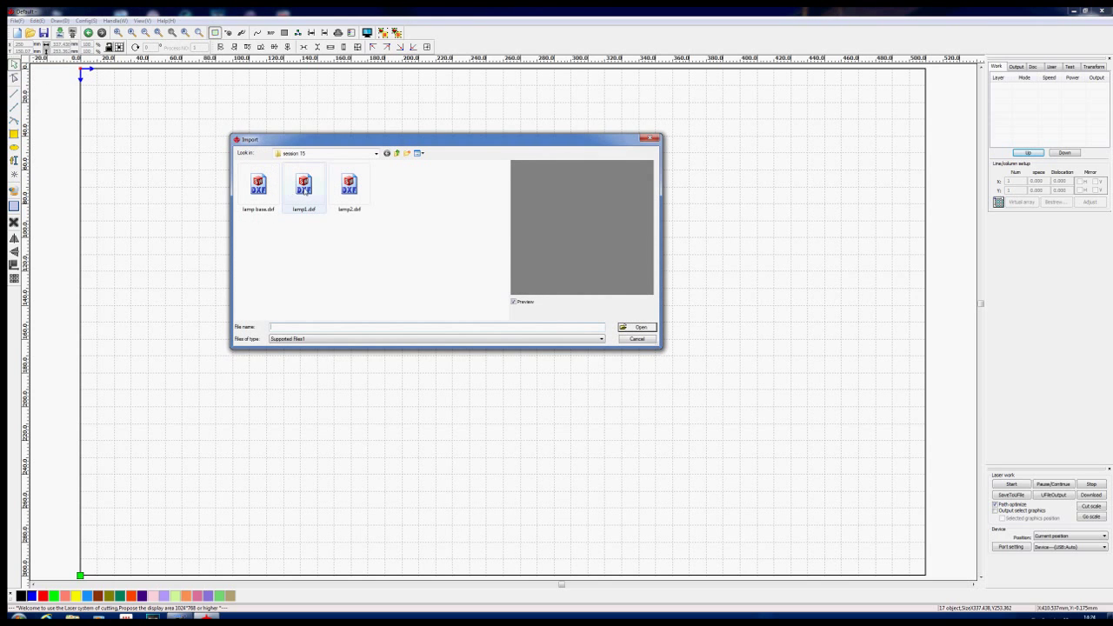
{"action": "left_click", "coordinate": [349, 187]}
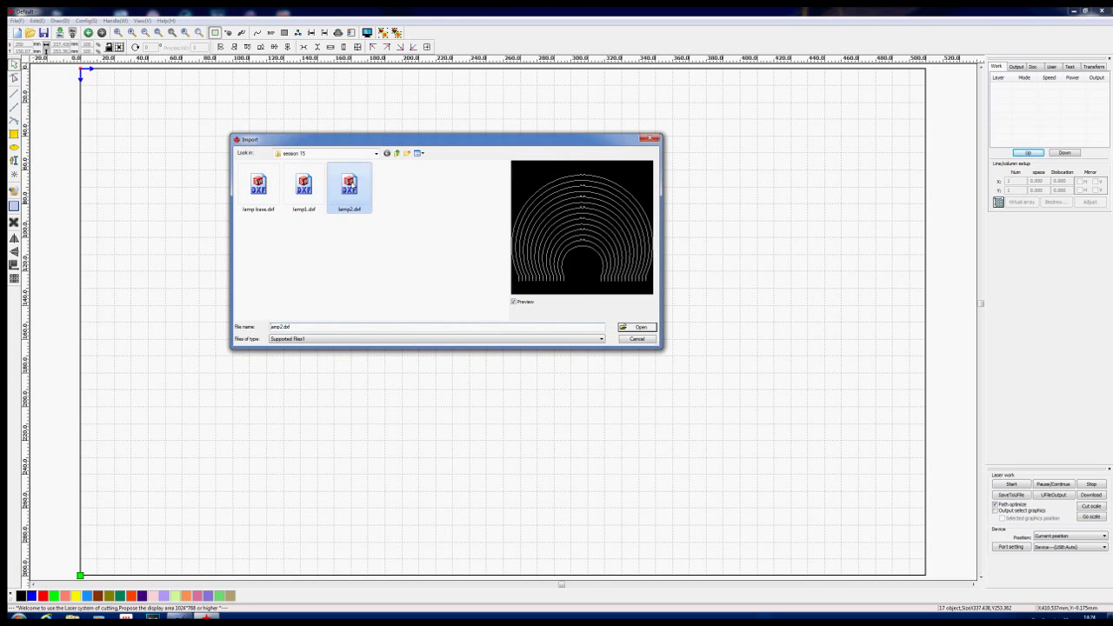
{"action": "key", "text": "Return"}
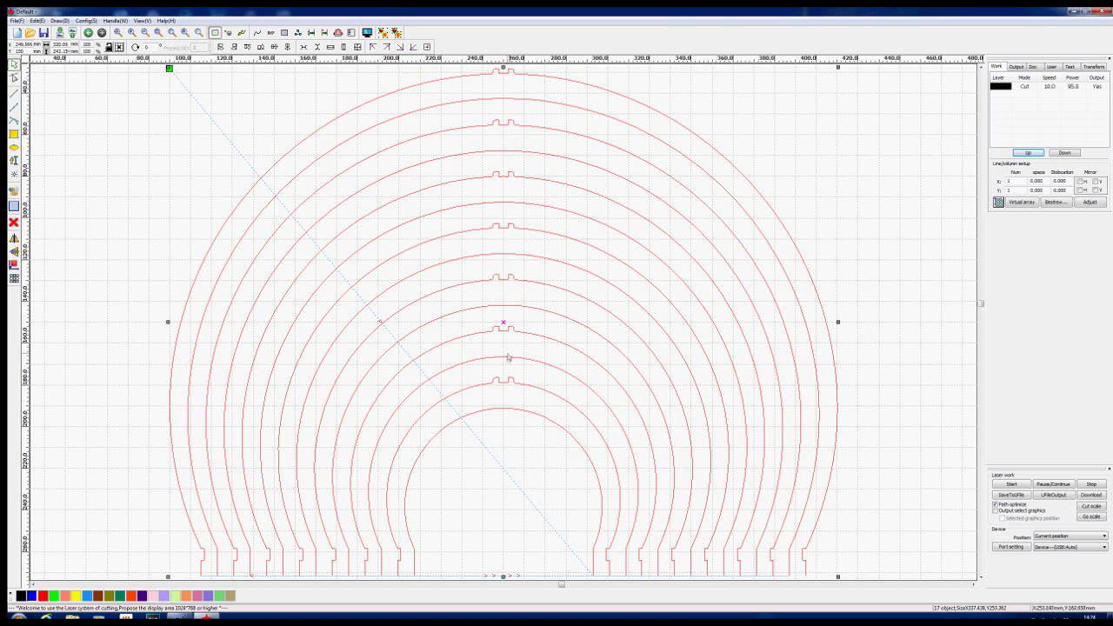
{"action": "key", "text": "F4"}
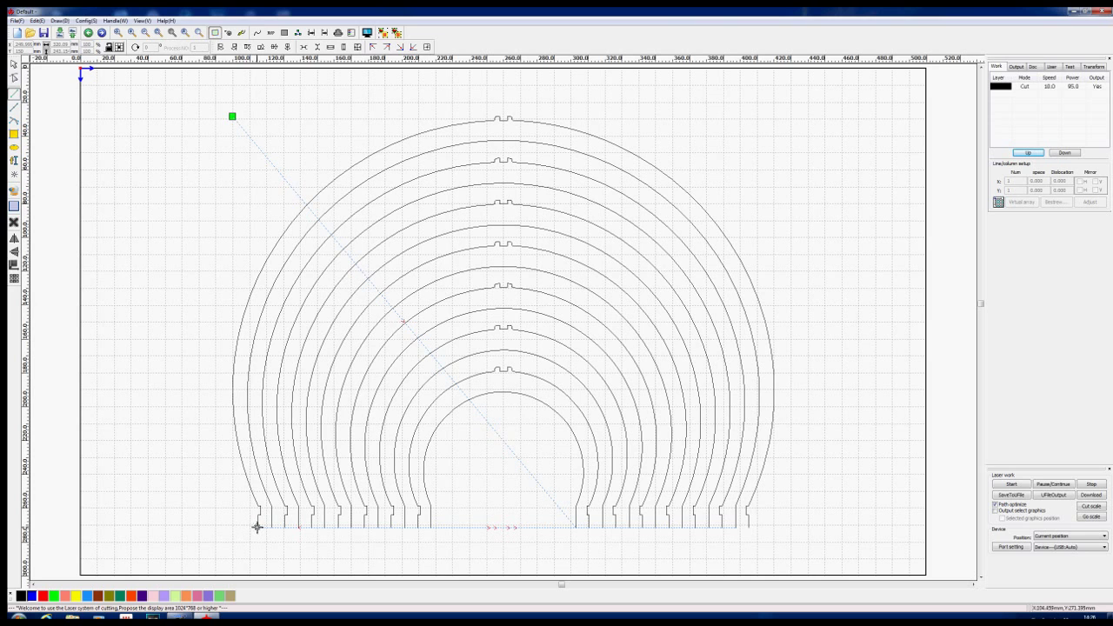
Draw a blue-layer line across the open base of the lamp2 arches and check the cut parameters of both layers
{"action": "left_click_drag", "start_coordinate": [257, 527], "coordinate": [750, 527]}
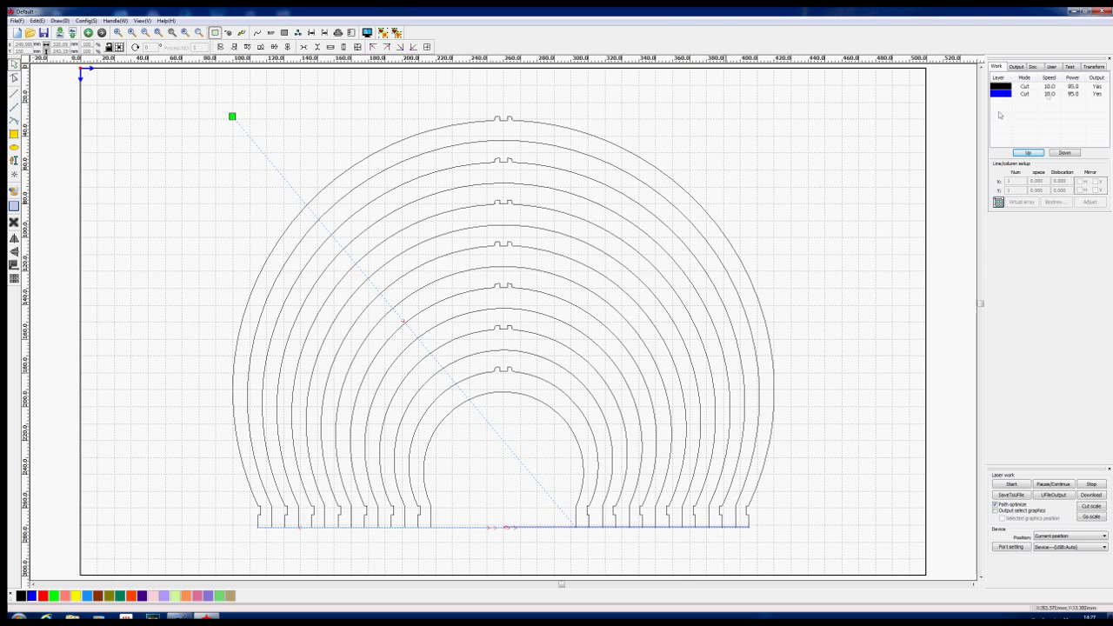
{"action": "double_click", "coordinate": [1025, 86]}
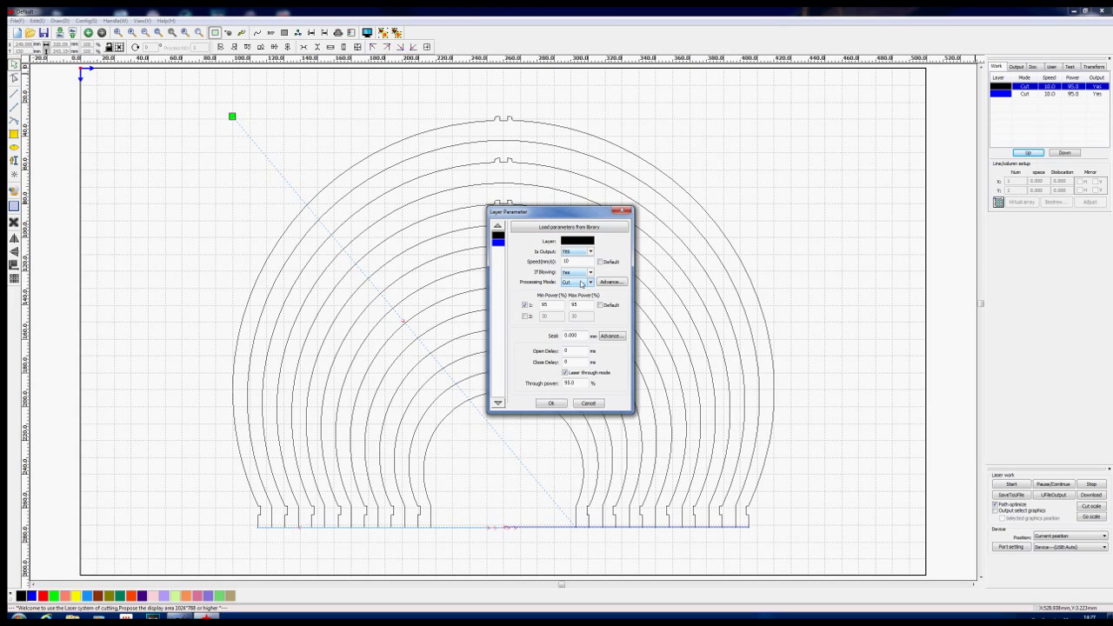
{"action": "left_click", "coordinate": [552, 404]}
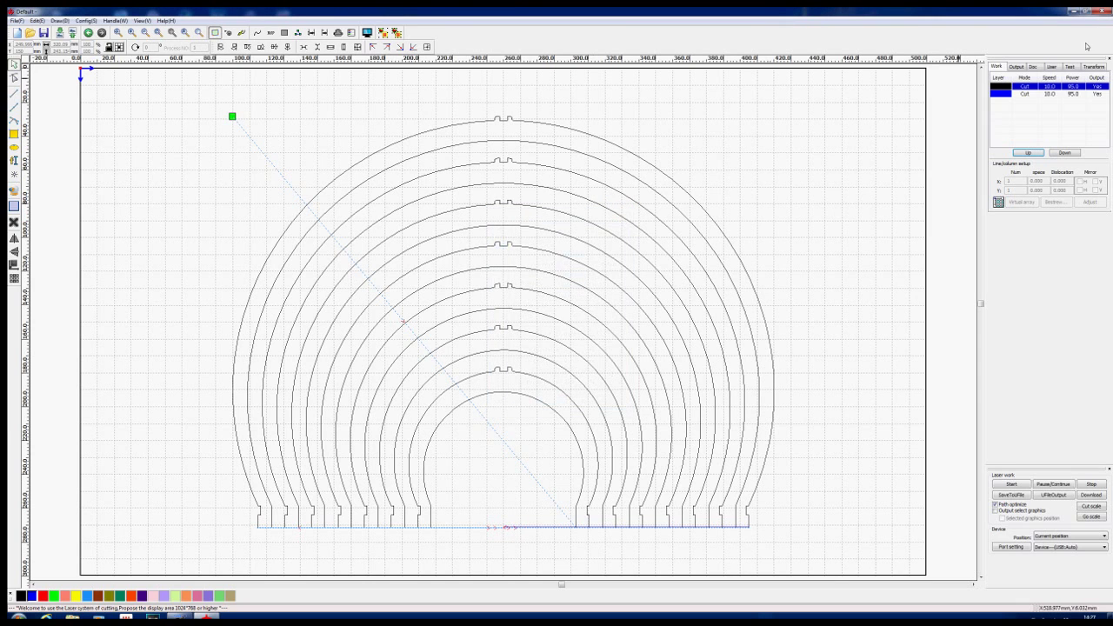
{"action": "left_click", "coordinate": [1000, 94]}
{"action": "double_click", "coordinate": [1000, 96]}
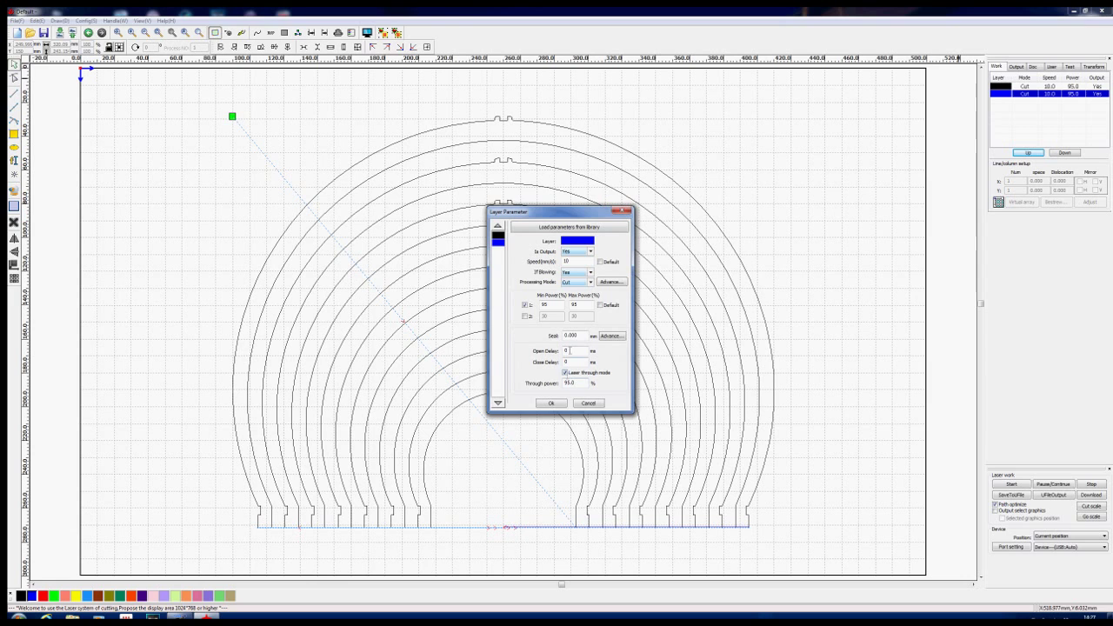
{"action": "left_click", "coordinate": [550, 403]}
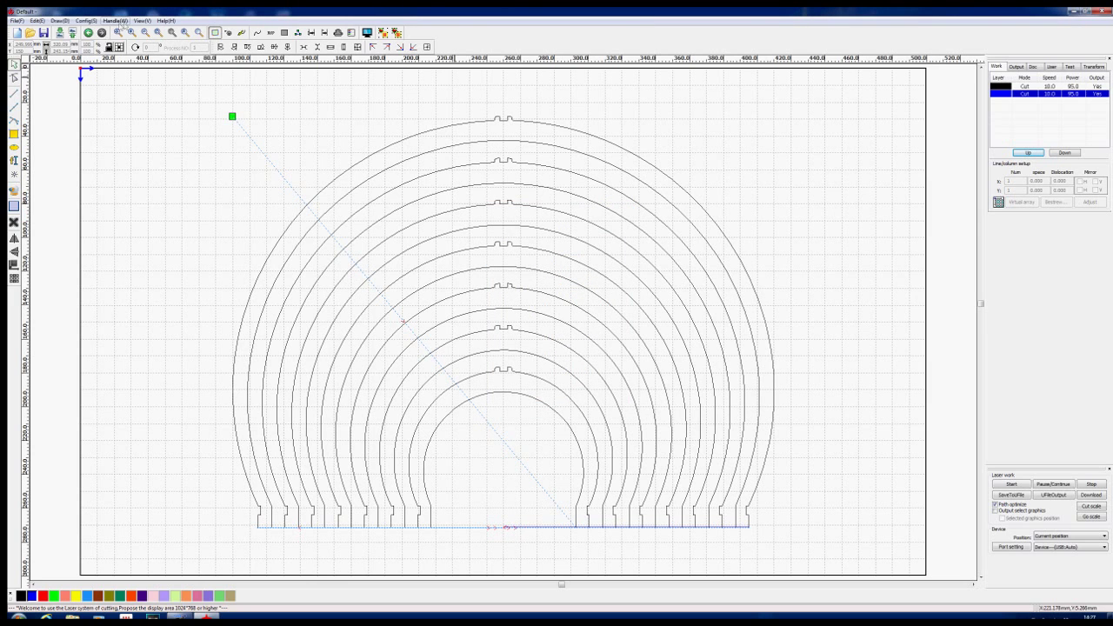
Run Cut optimize on all the lamp2 arches and their base line, without inside-to-outside ordering
{"action": "mouse_move", "coordinate": [167, 84]}
{"action": "left_mouse_down"}
{"action": "mouse_move", "coordinate": [770, 92]}
{"action": "mouse_move", "coordinate": [842, 546]}
{"action": "left_mouse_up"}
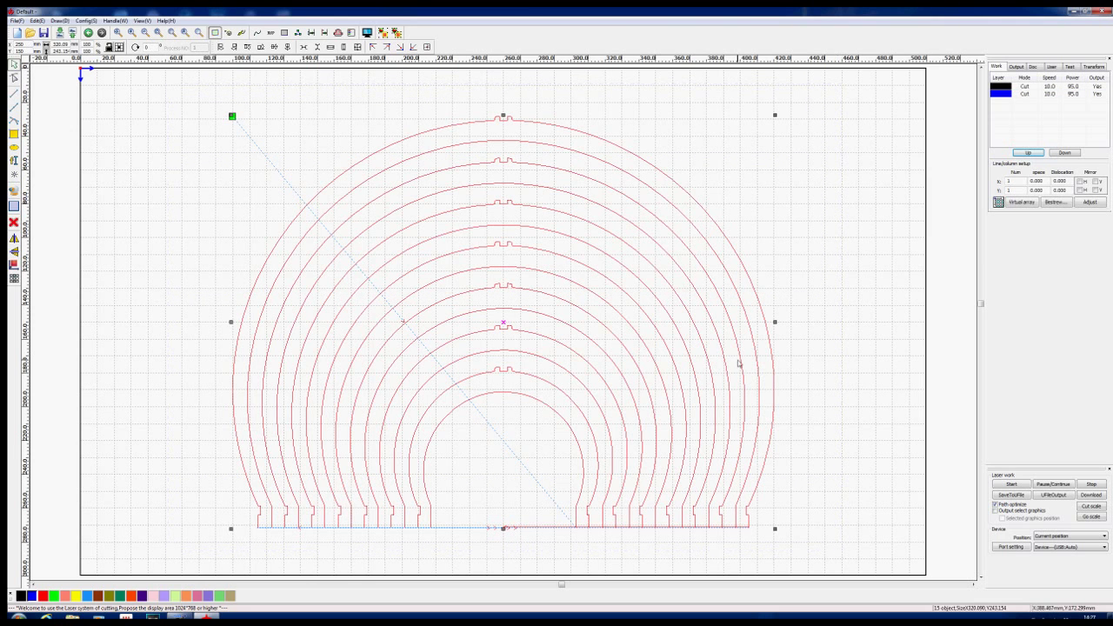
{"action": "left_click", "coordinate": [113, 21]}
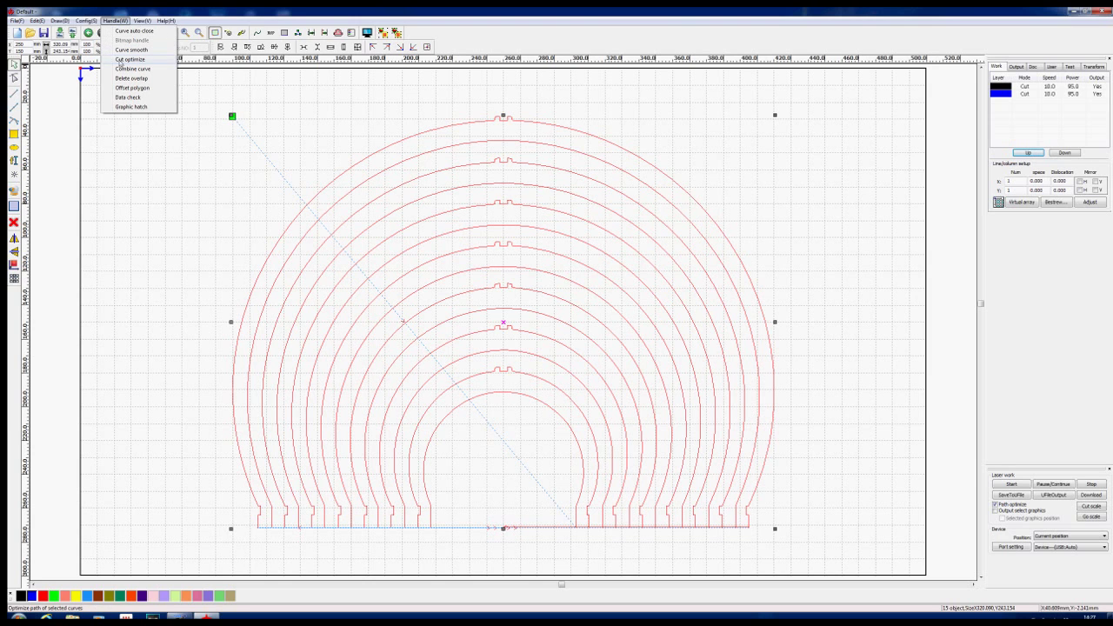
{"action": "left_click", "coordinate": [122, 59]}
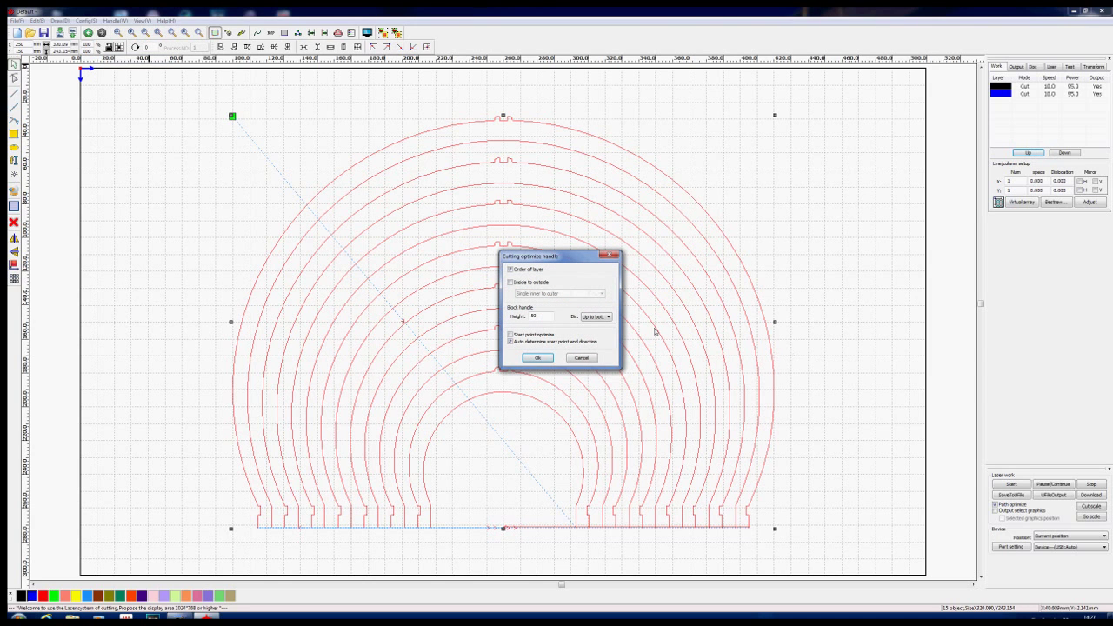
{"action": "left_click", "coordinate": [510, 269]}
{"action": "left_click", "coordinate": [538, 359]}
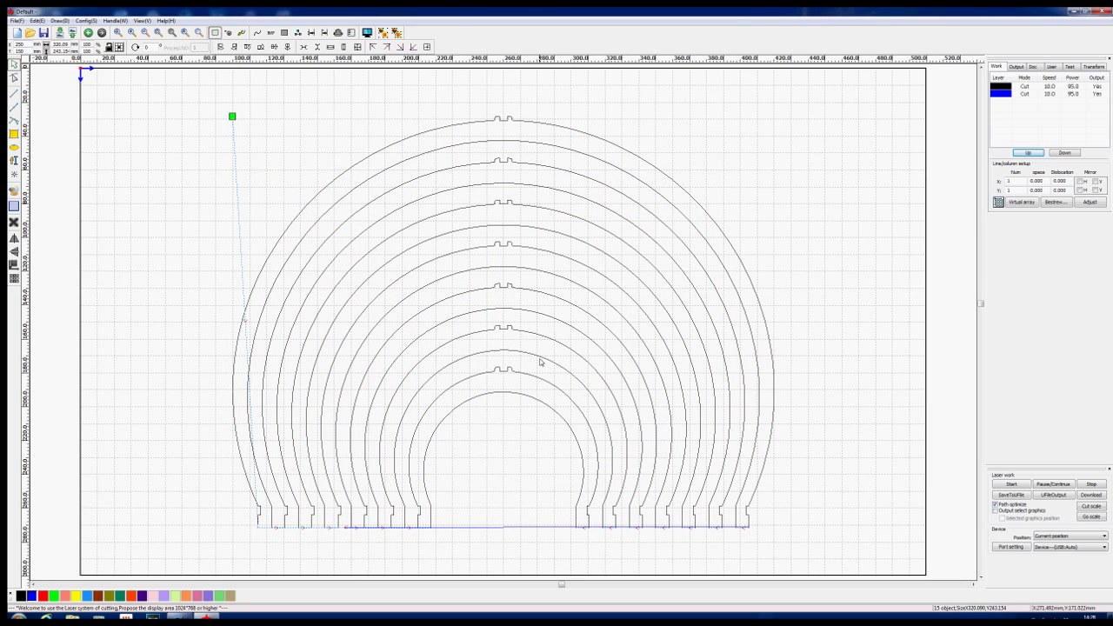
Start a new file and import the lamp base drawing with its elliptical outline and slots
{"action": "left_click", "coordinate": [16, 32]}
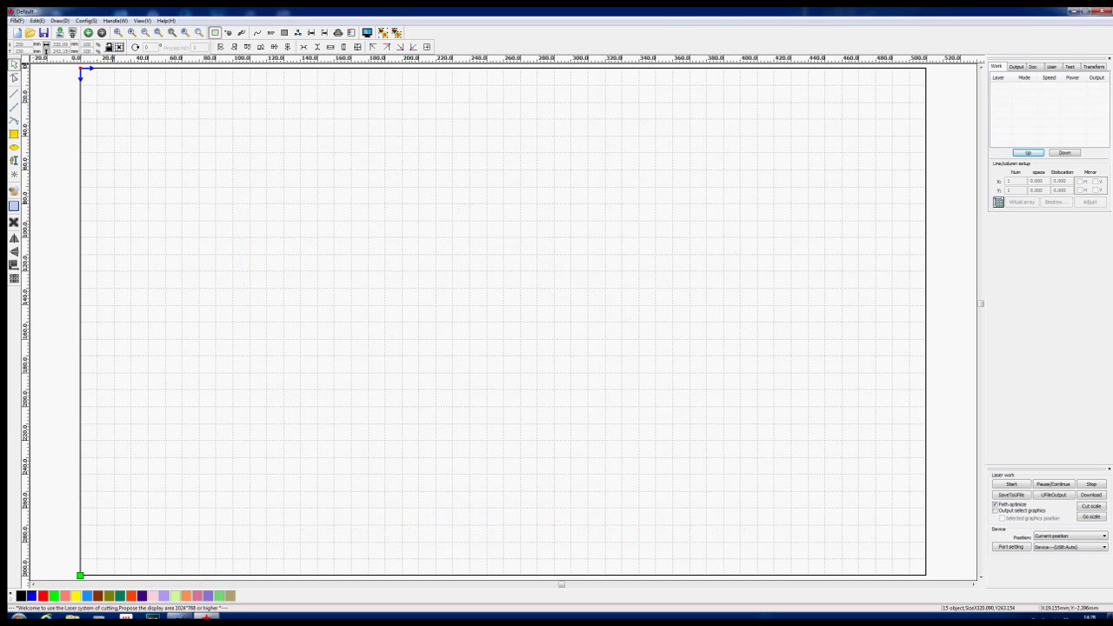
{"action": "left_click", "coordinate": [15, 20]}
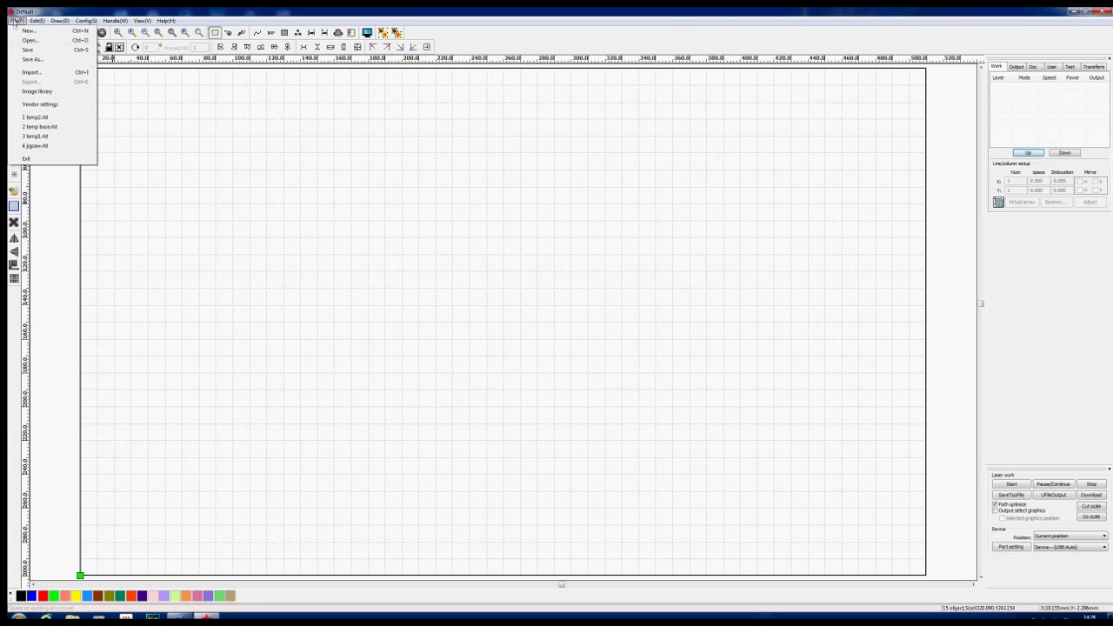
{"action": "left_click", "coordinate": [26, 73]}
{"action": "double_click", "coordinate": [258, 186]}
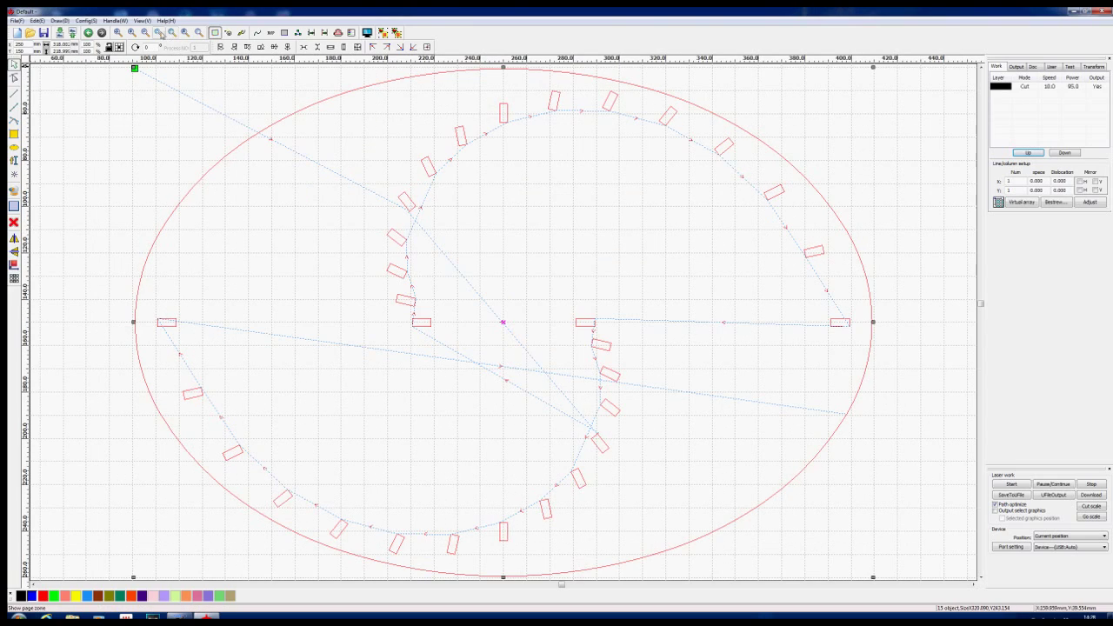
{"action": "left_click", "coordinate": [158, 33]}
{"action": "left_click", "coordinate": [768, 229]}
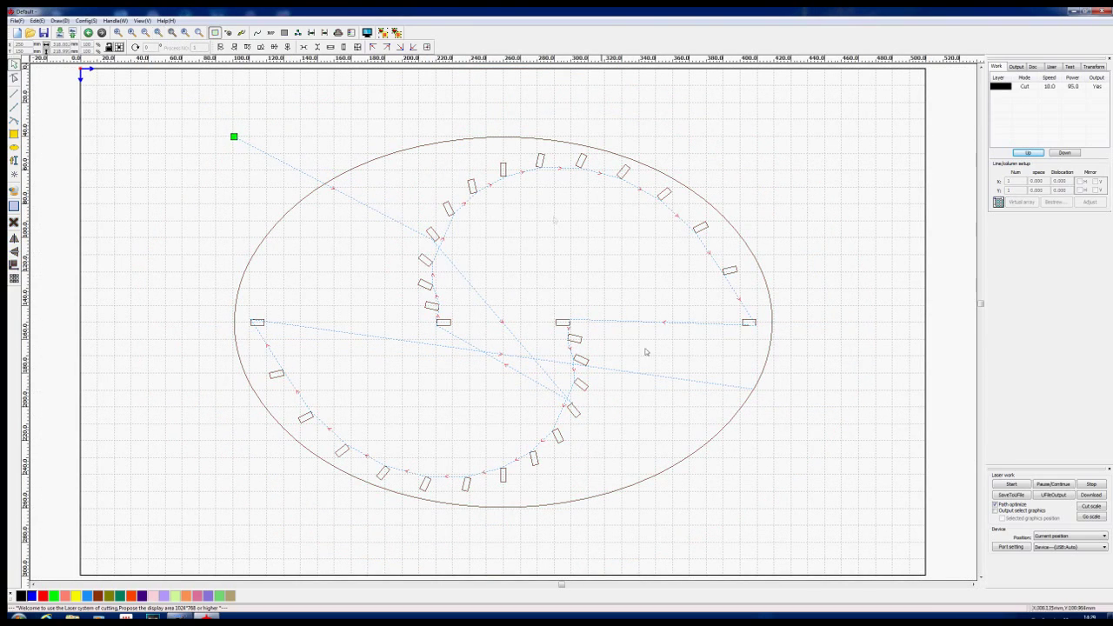
{"action": "left_click", "coordinate": [529, 300]}
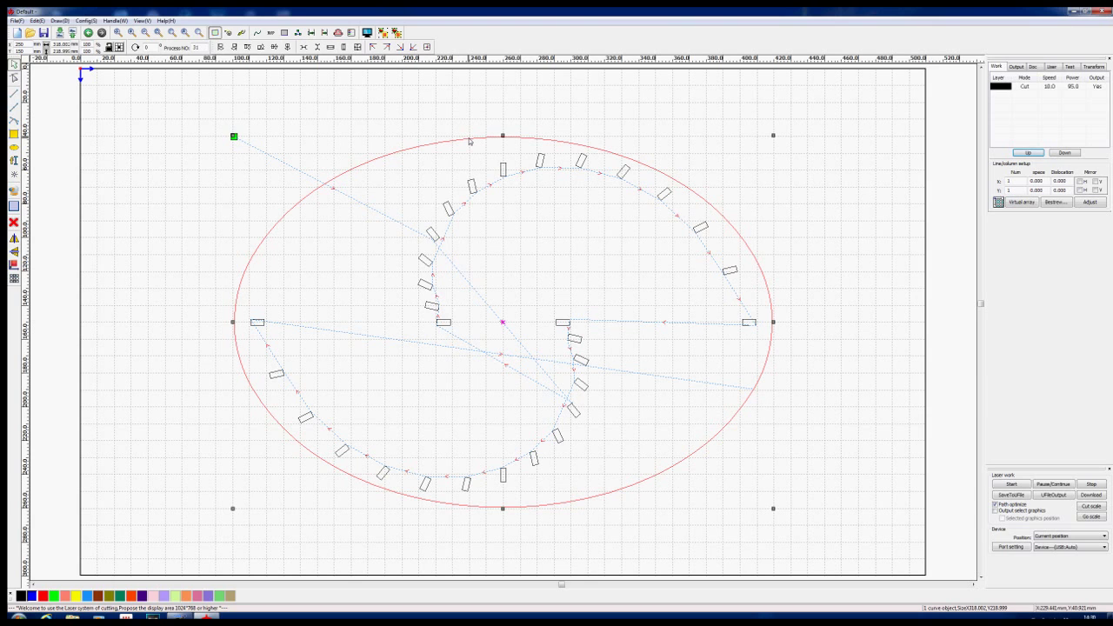
{"action": "left_click", "coordinate": [644, 162]}
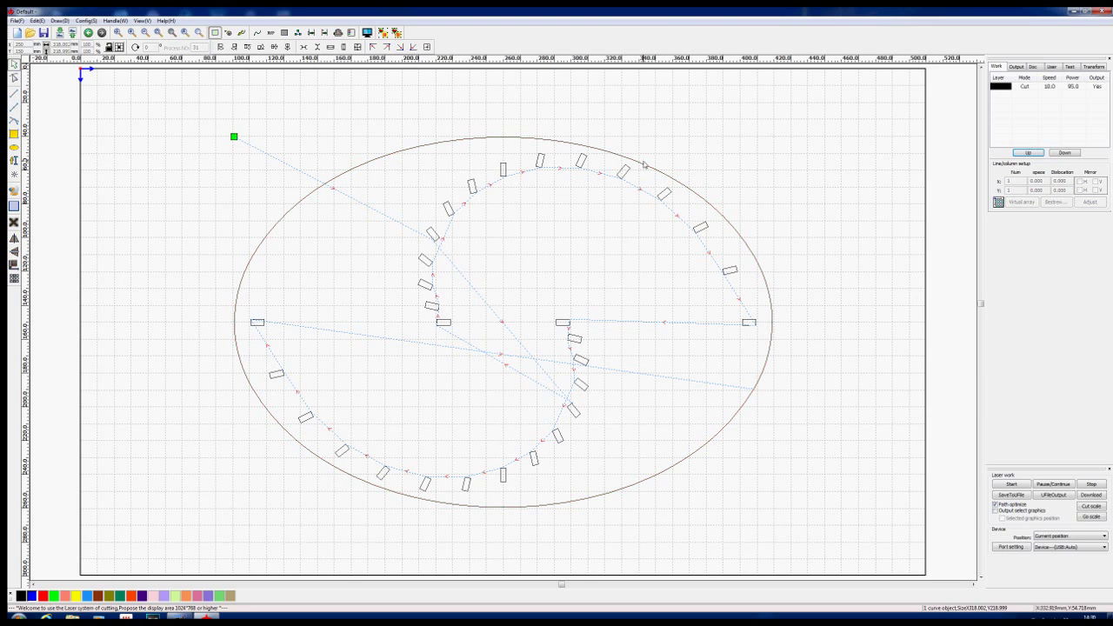
{"action": "left_click", "coordinate": [431, 148]}
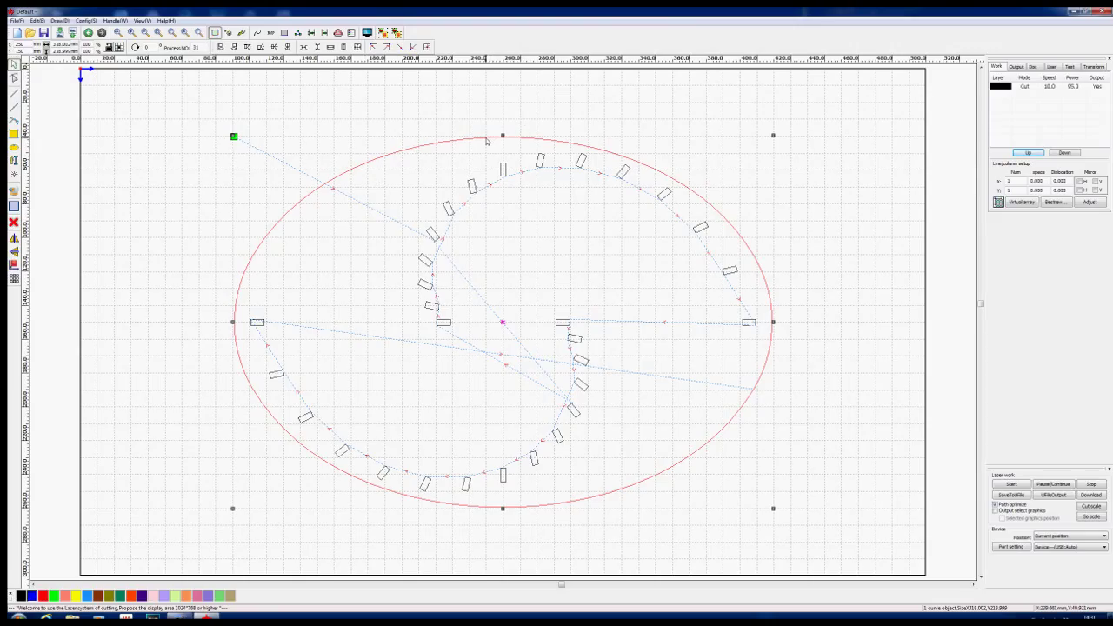
{"action": "left_click", "coordinate": [523, 238]}
Run Cut optimize on the base ellipse and all its slots with Order of layer off and Inside to outside on, set to Single inner to outer
{"action": "left_click_drag", "start_coordinate": [178, 102], "coordinate": [383, 131]}
{"action": "left_click_drag", "start_coordinate": [662, 165], "coordinate": [853, 548]}
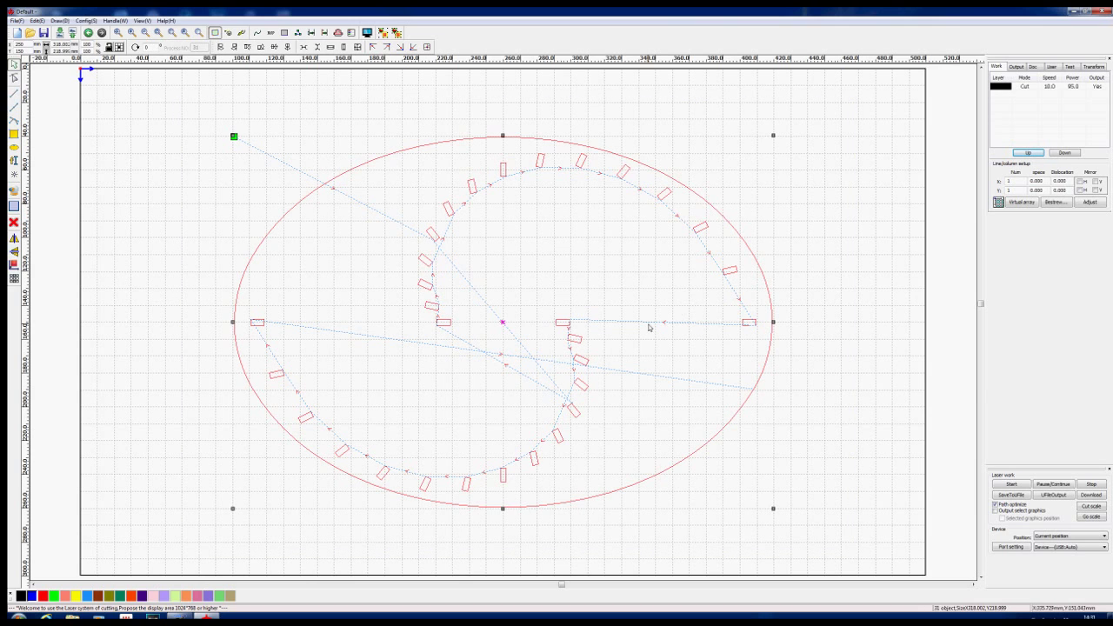
{"action": "left_click", "coordinate": [113, 20]}
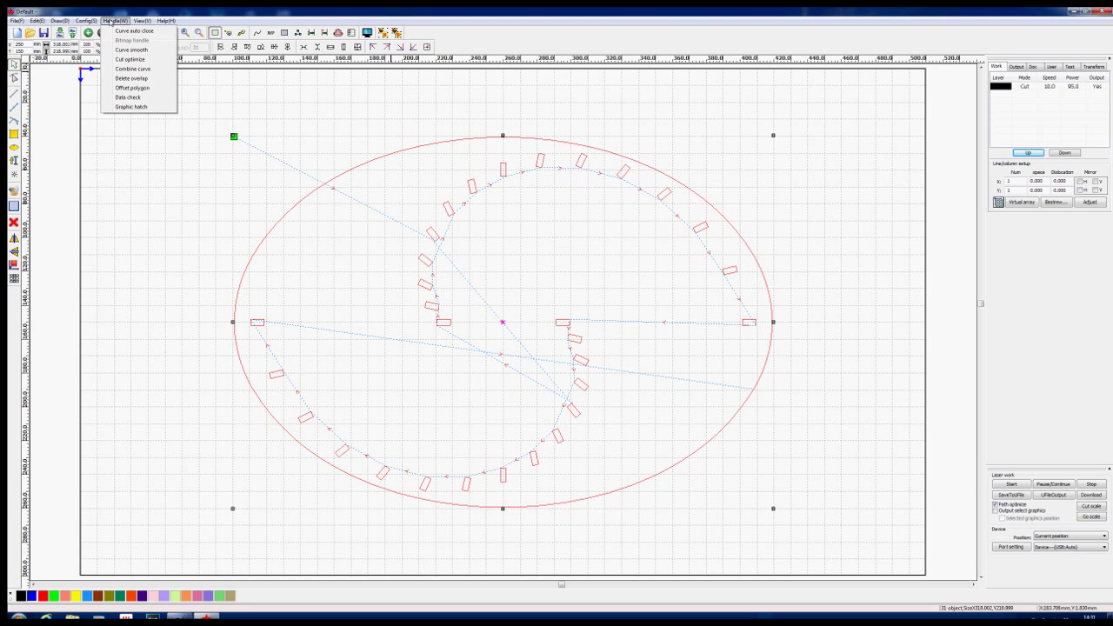
{"action": "left_click", "coordinate": [129, 59]}
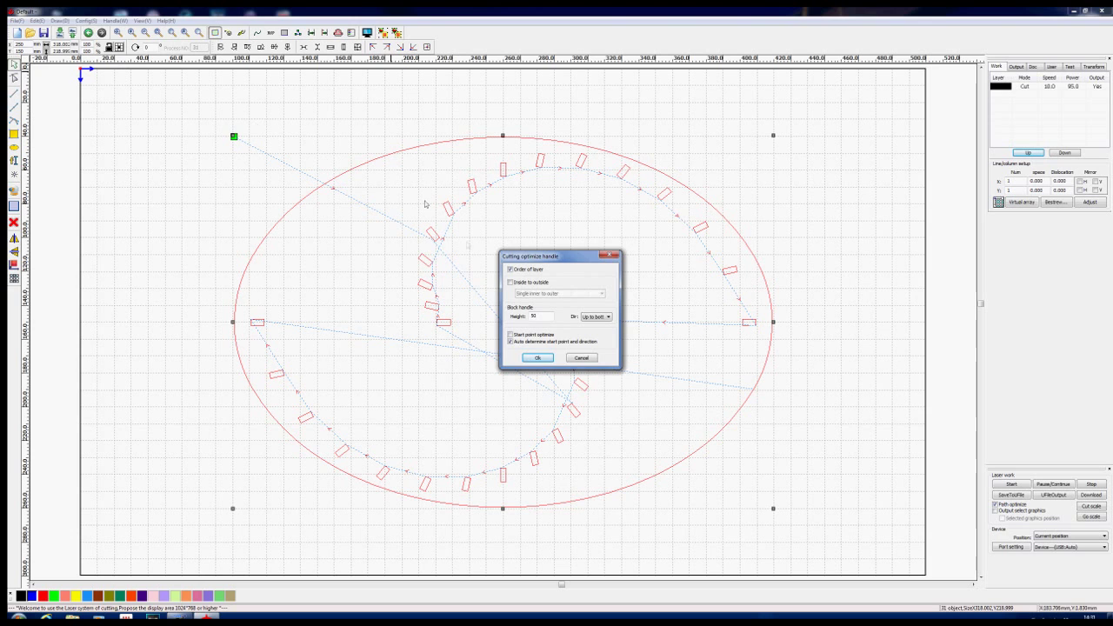
{"action": "left_click_drag", "start_coordinate": [582, 256], "coordinate": [853, 117]}
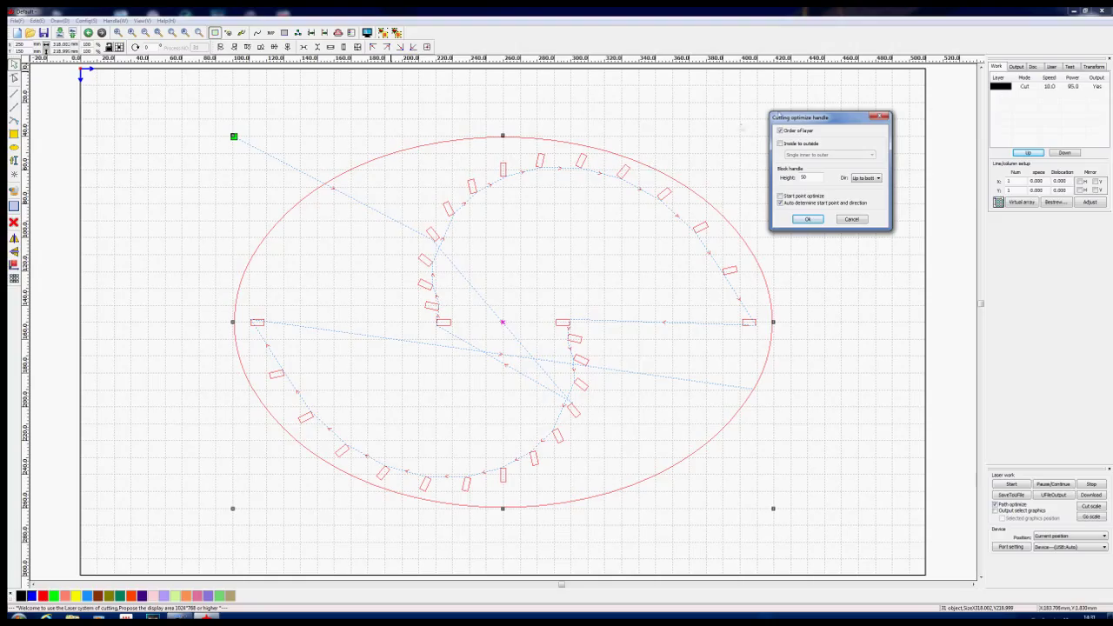
{"action": "left_click", "coordinate": [780, 130]}
{"action": "left_click", "coordinate": [780, 143]}
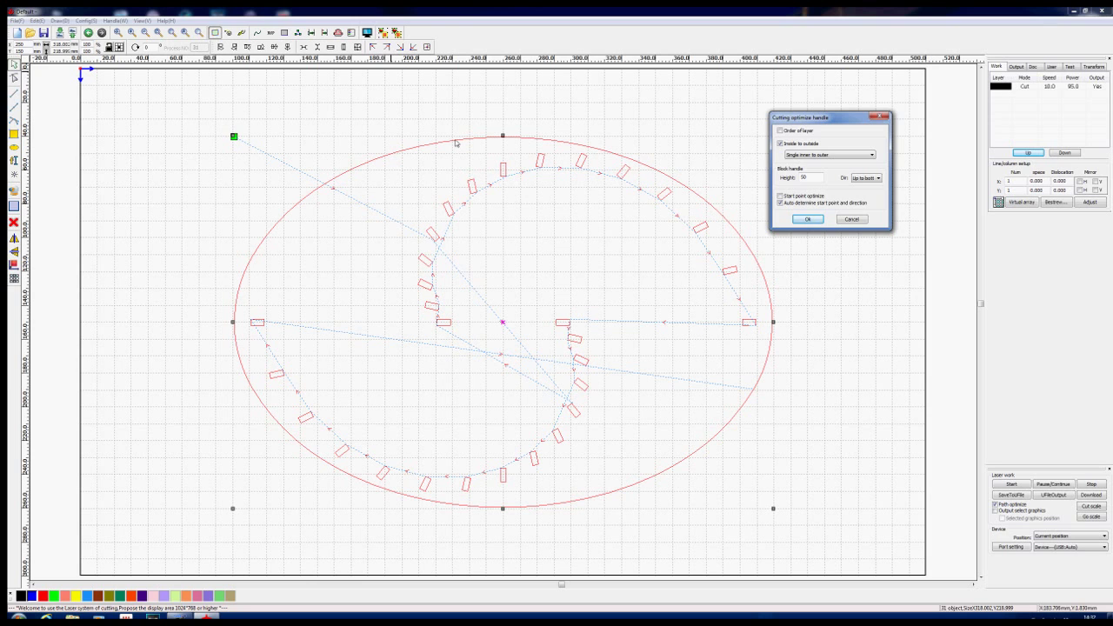
{"action": "key", "text": "Return"}
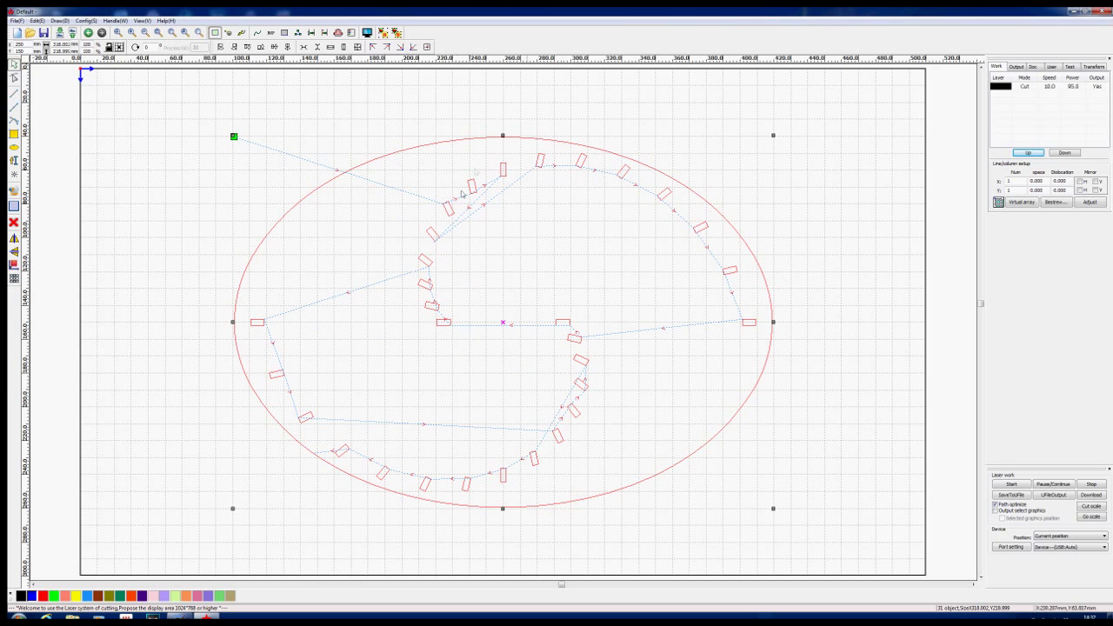